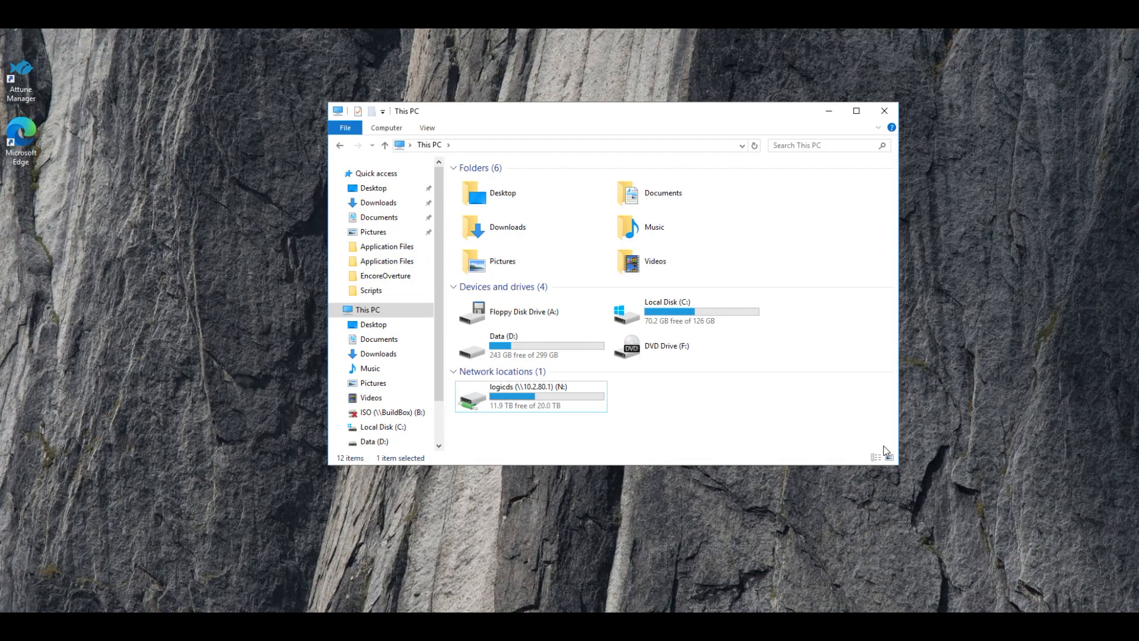
# - Open DefaultDeploy_64bit.iso from the D:\Swimage\WinPE\WinpeISO folder
pyautogui.doubleClick(507, 353)
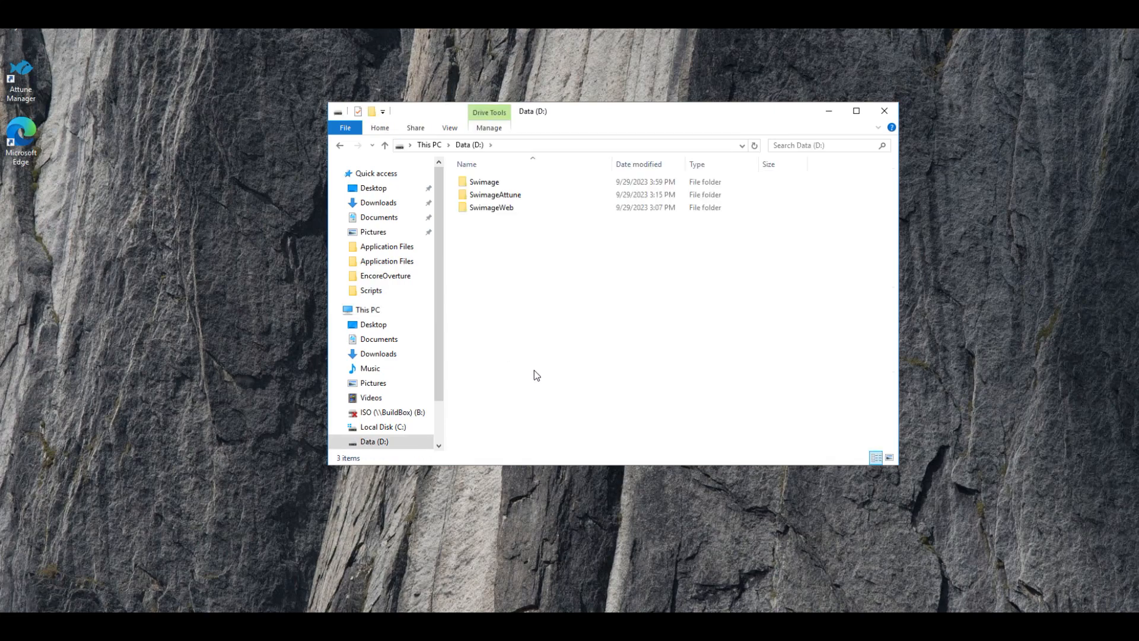
pyautogui.doubleClick(478, 182)
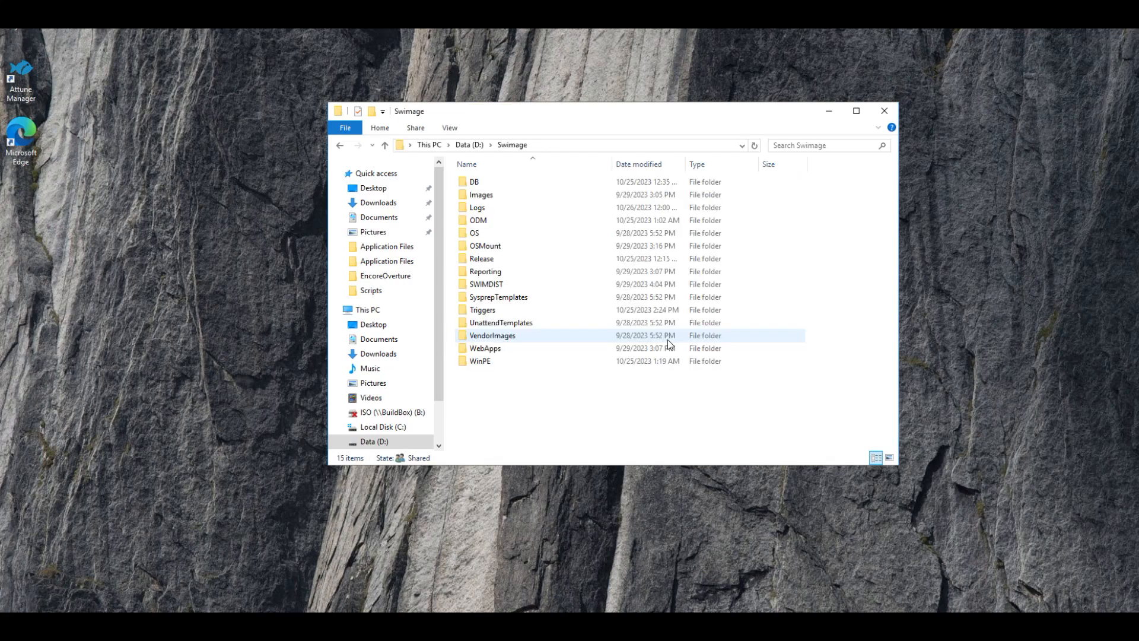
pyautogui.doubleClick(486, 362)
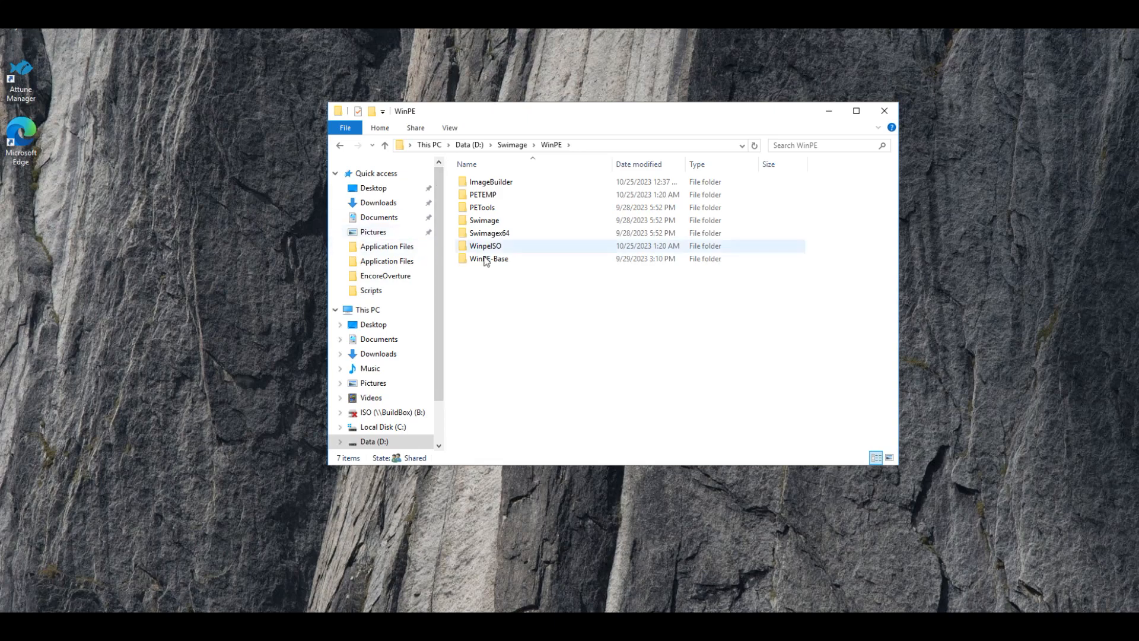
pyautogui.doubleClick(490, 246)
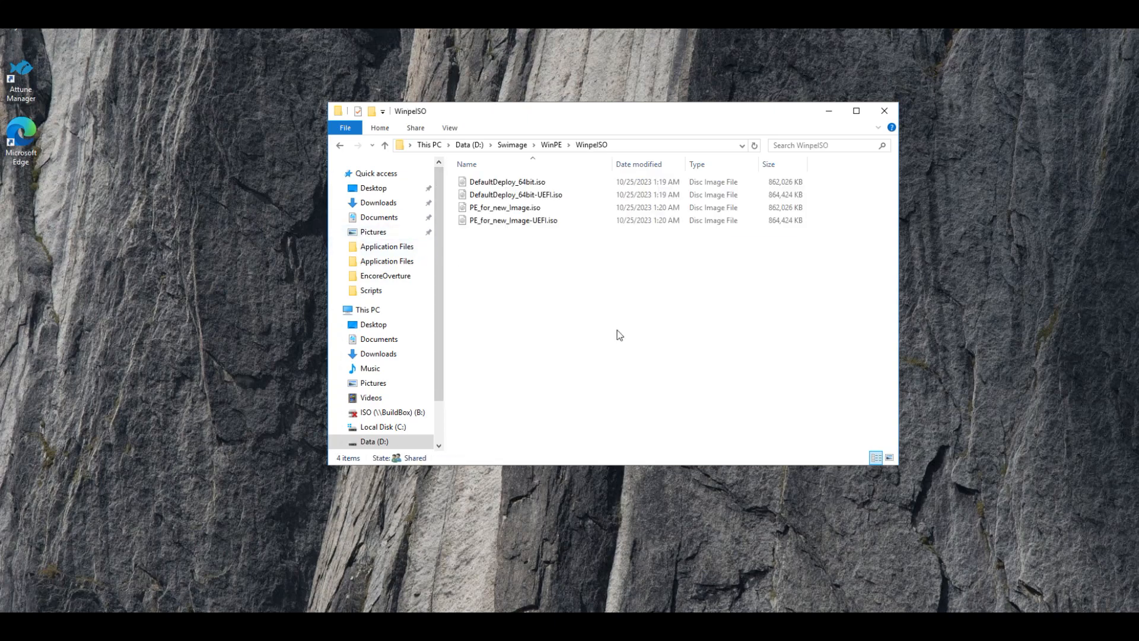
pyautogui.click(513, 183)
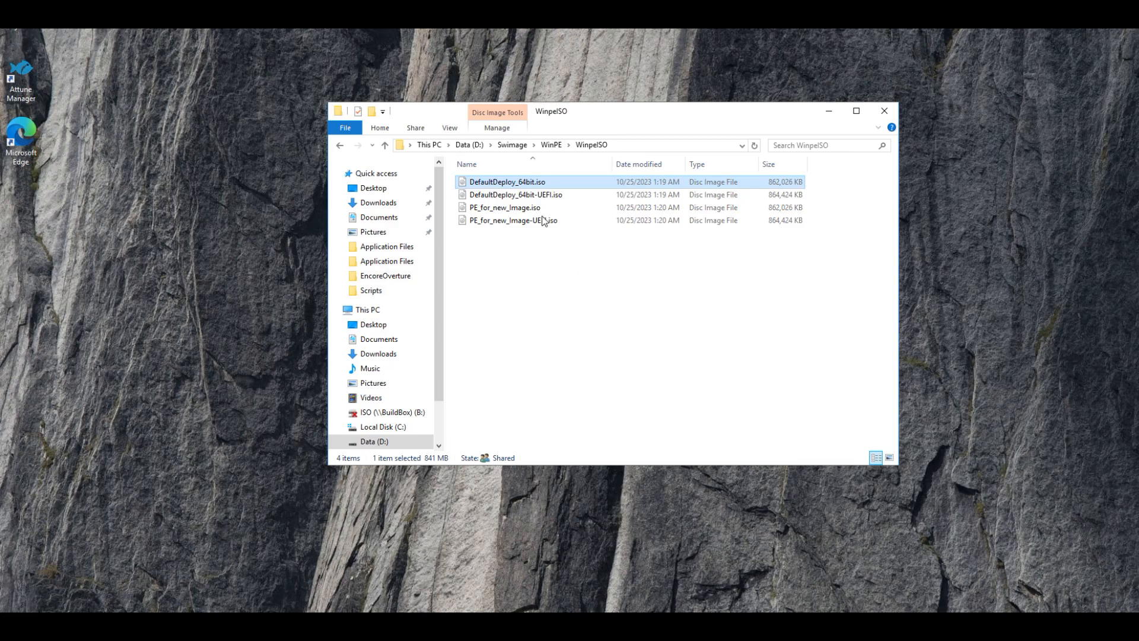
pyautogui.doubleClick(489, 186)
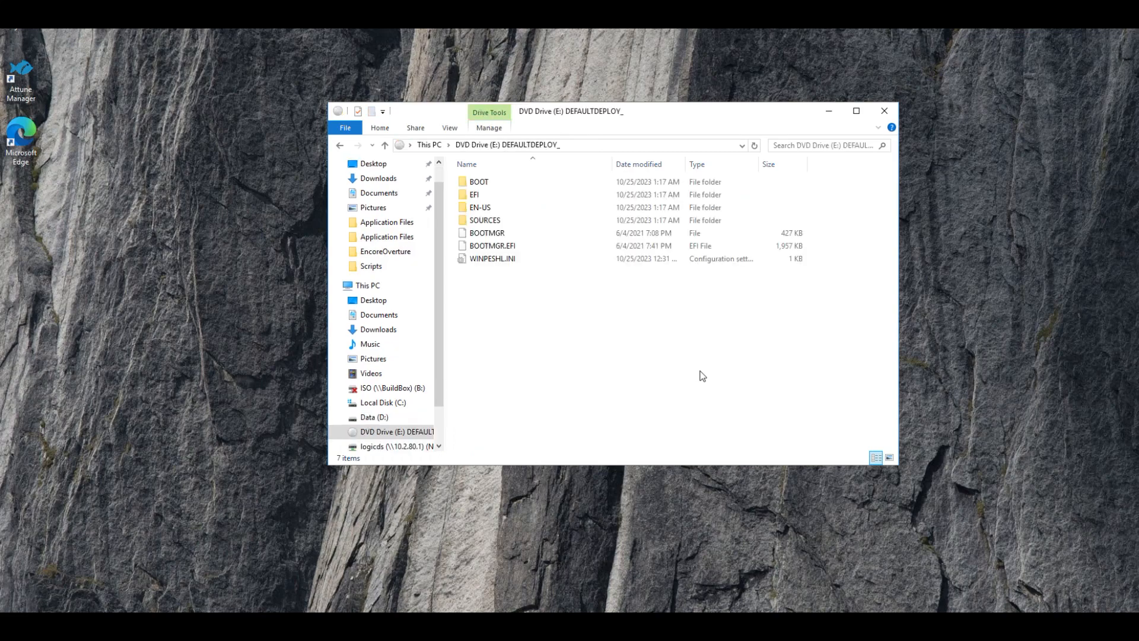
# - Select all files on the mounted DefaultDeploy DVD drive and eject the drive
pyautogui.moveTo(530, 305); pyautogui.dragTo(471, 171)
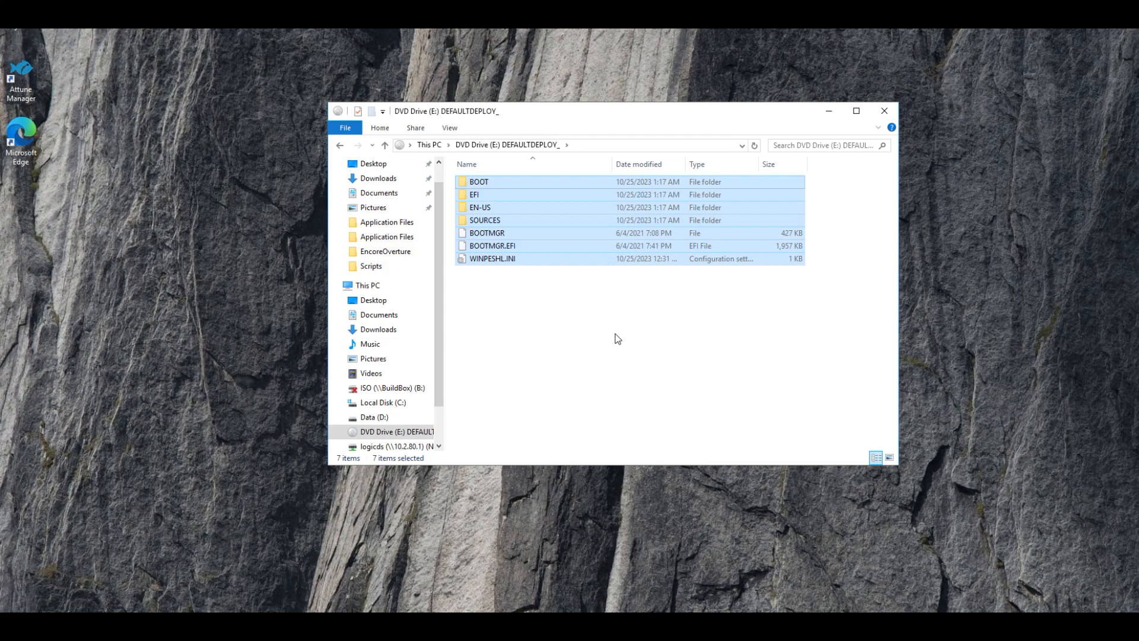
pyautogui.rightClick(390, 432)
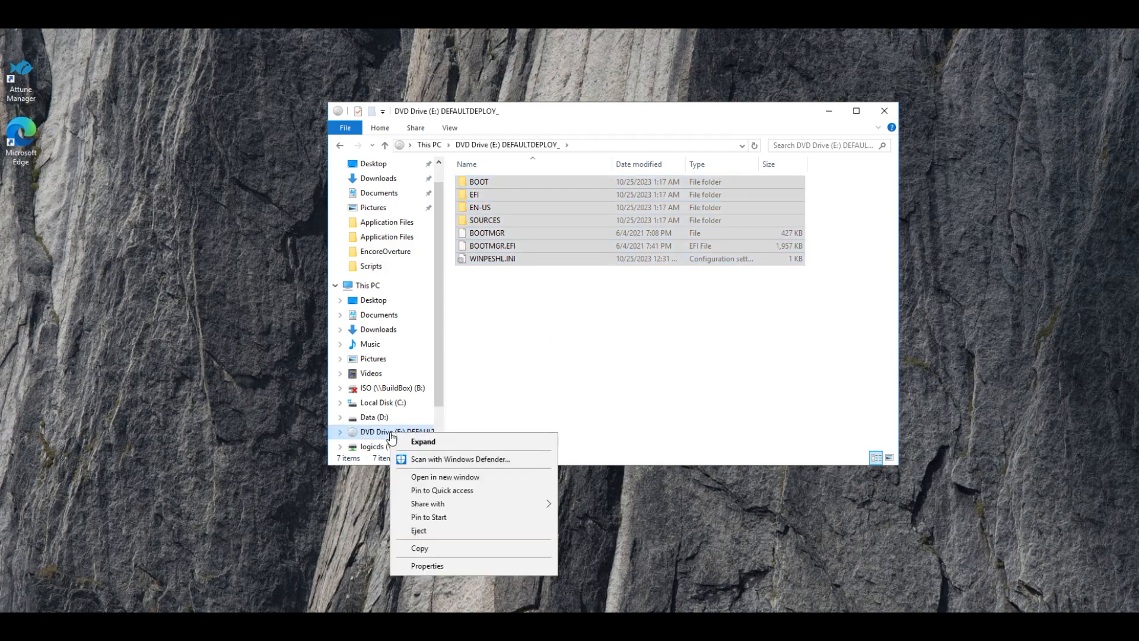
pyautogui.click(421, 530)
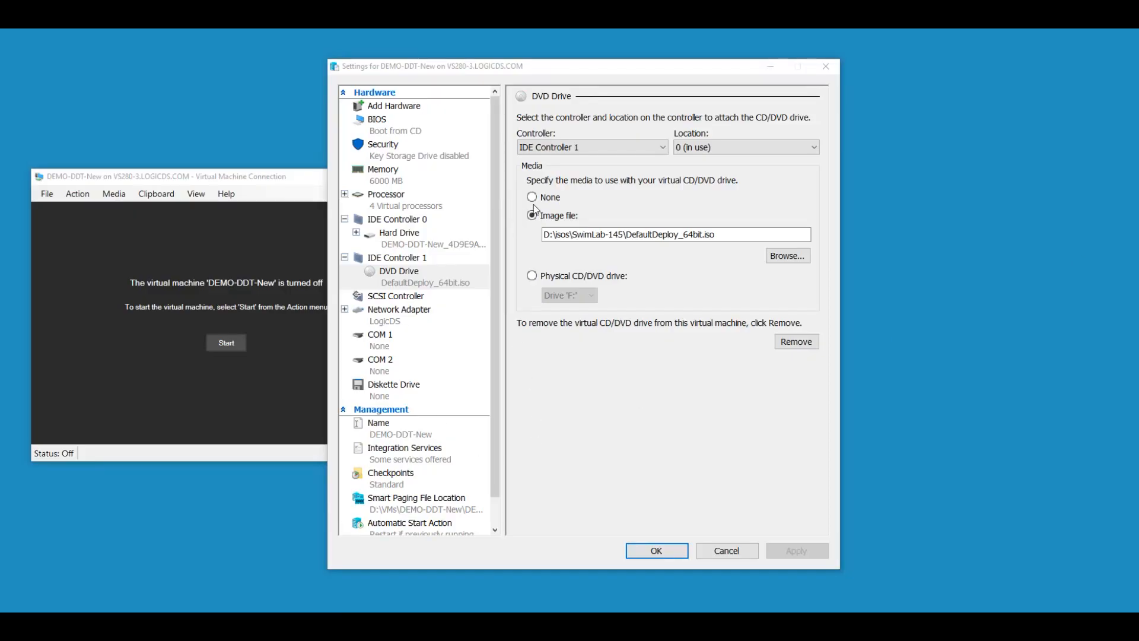
# - Confirm the VM's DVD drive settings with the DefaultDeploy_64bit.iso image and start the virtual machine
pyautogui.click(684, 554)
pyautogui.moveTo(248, 185); pyautogui.dragTo(242, 176)
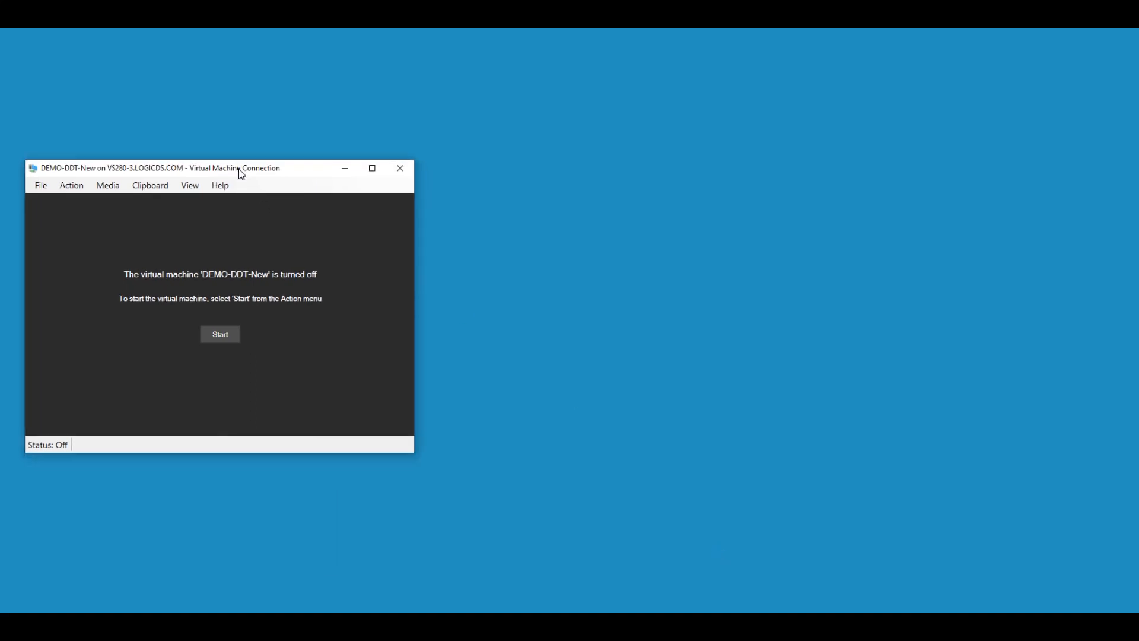
pyautogui.click(220, 335)
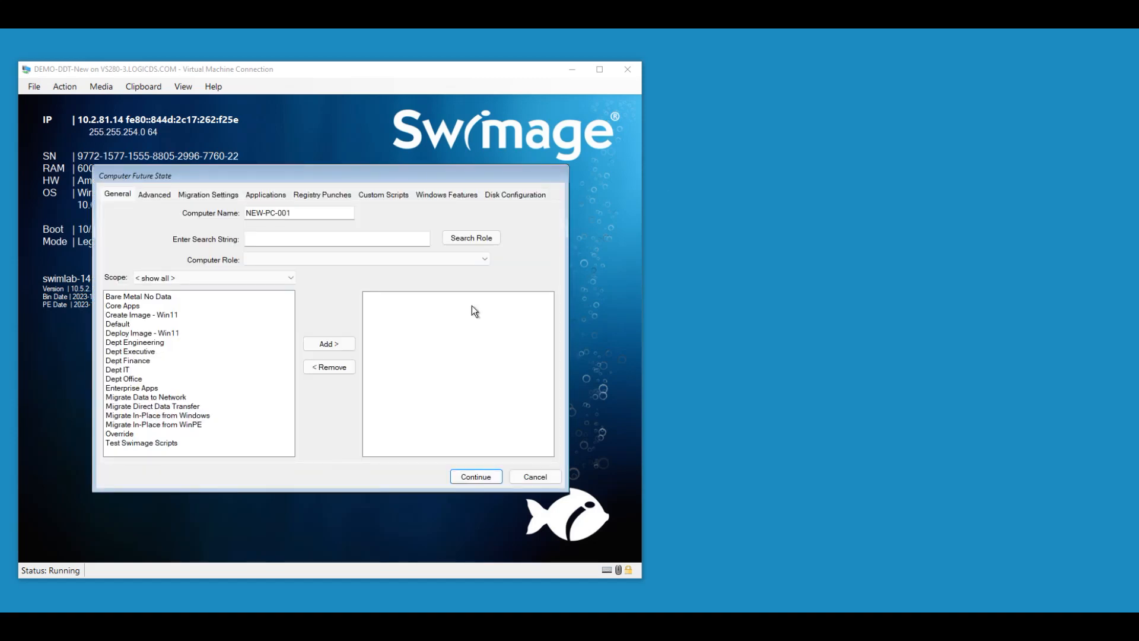
# - Set the computer role to Deploy Windows (PC Swap - Direct Data Transfer)
pyautogui.click(300, 213)
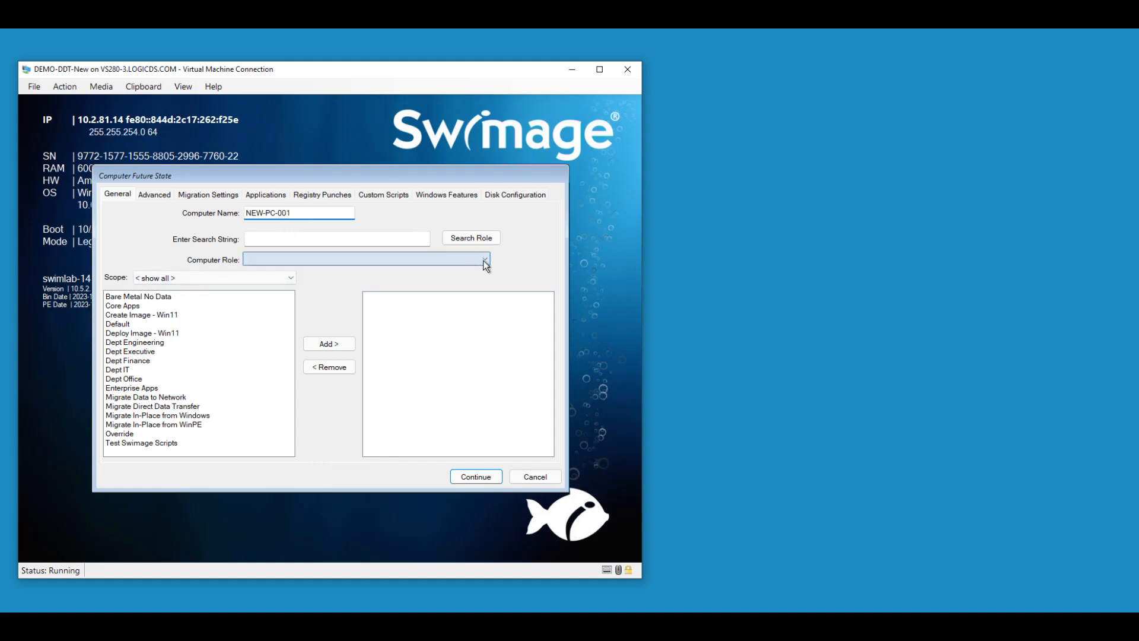
pyautogui.click(485, 261)
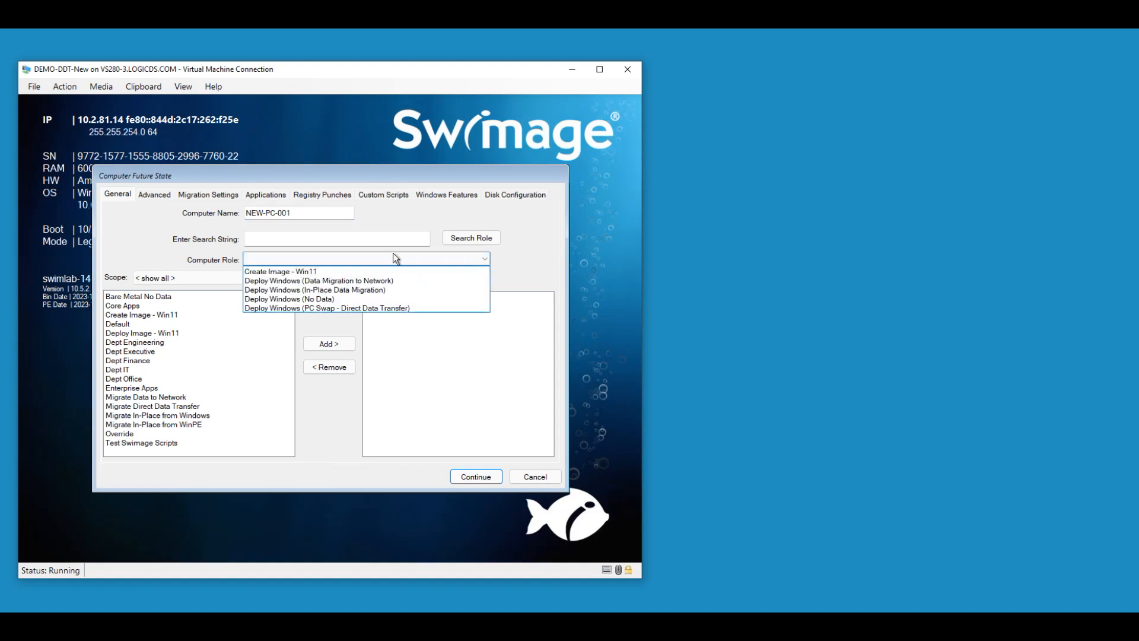
pyautogui.click(319, 307)
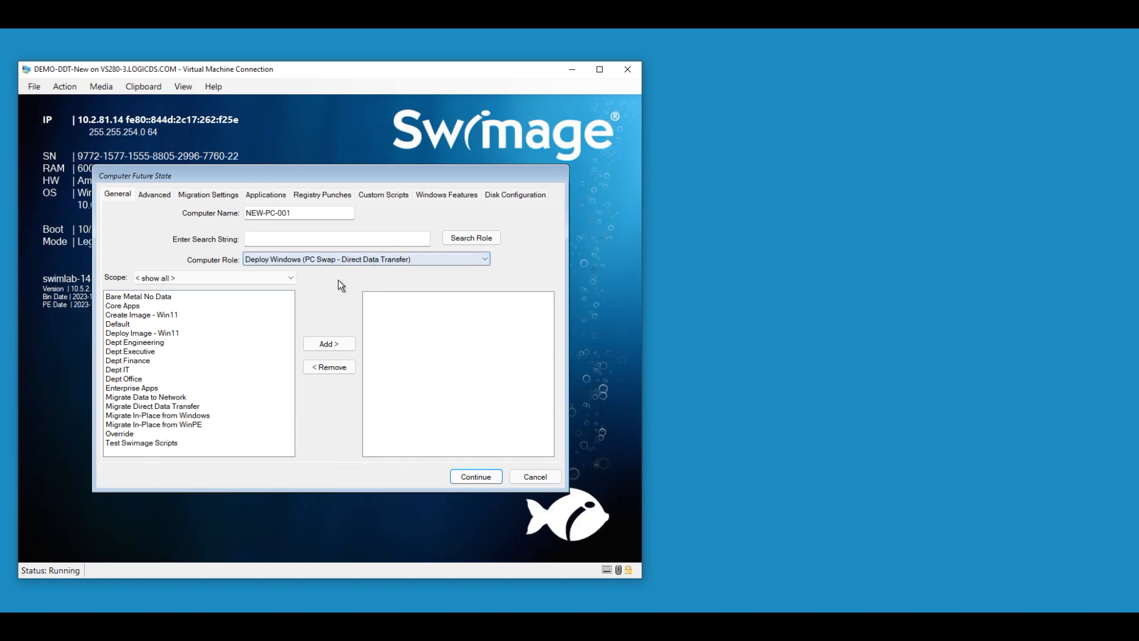
# - Review the Custom Scripts, Advanced, Applications and Registry Punches tabs of the Computer Future State dialog
pyautogui.click(382, 196)
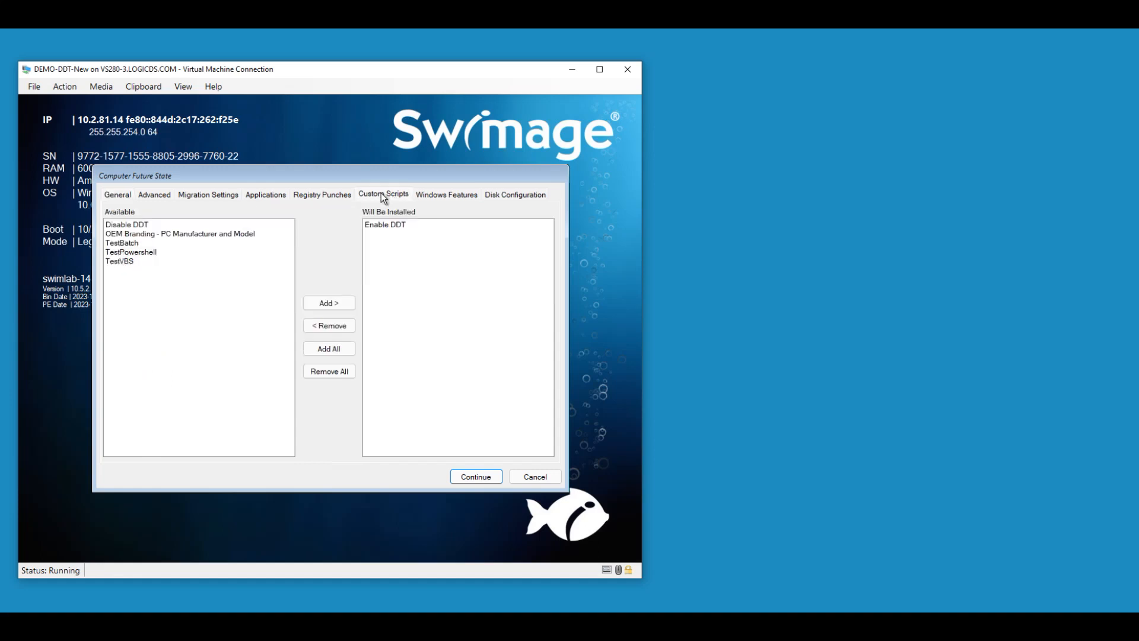
pyautogui.click(392, 224)
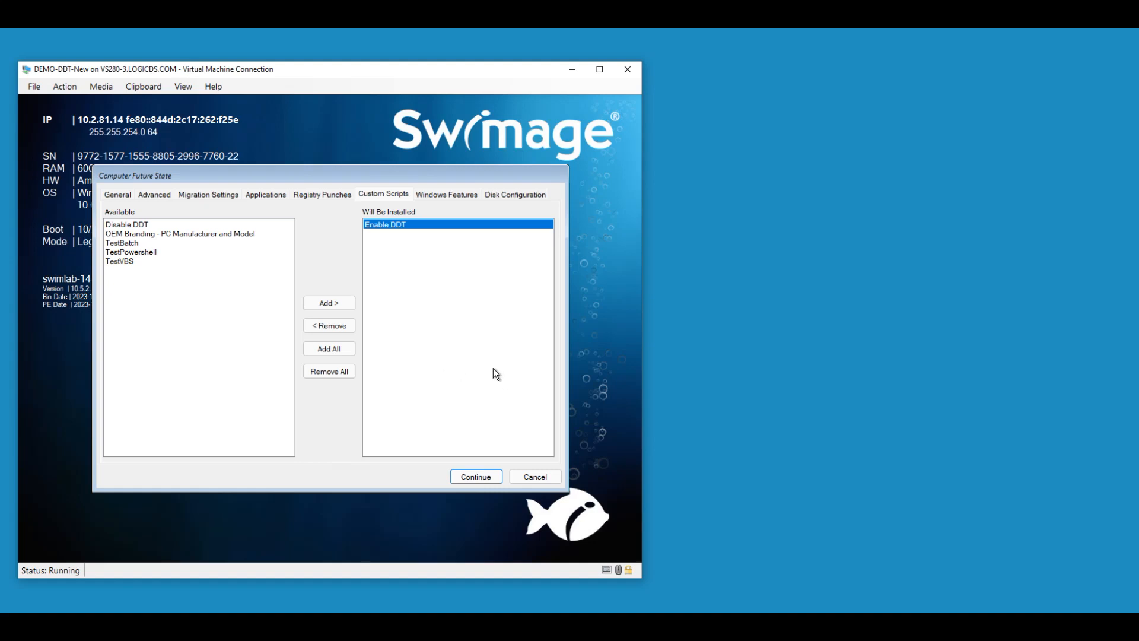
pyautogui.click(154, 199)
pyautogui.click(119, 199)
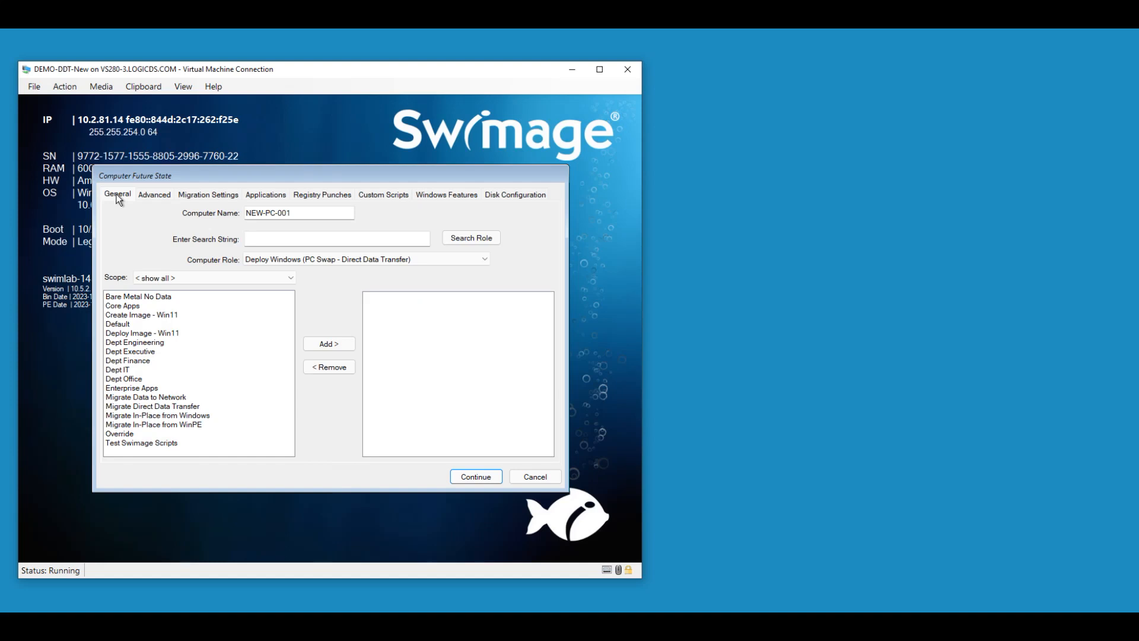
pyautogui.click(266, 195)
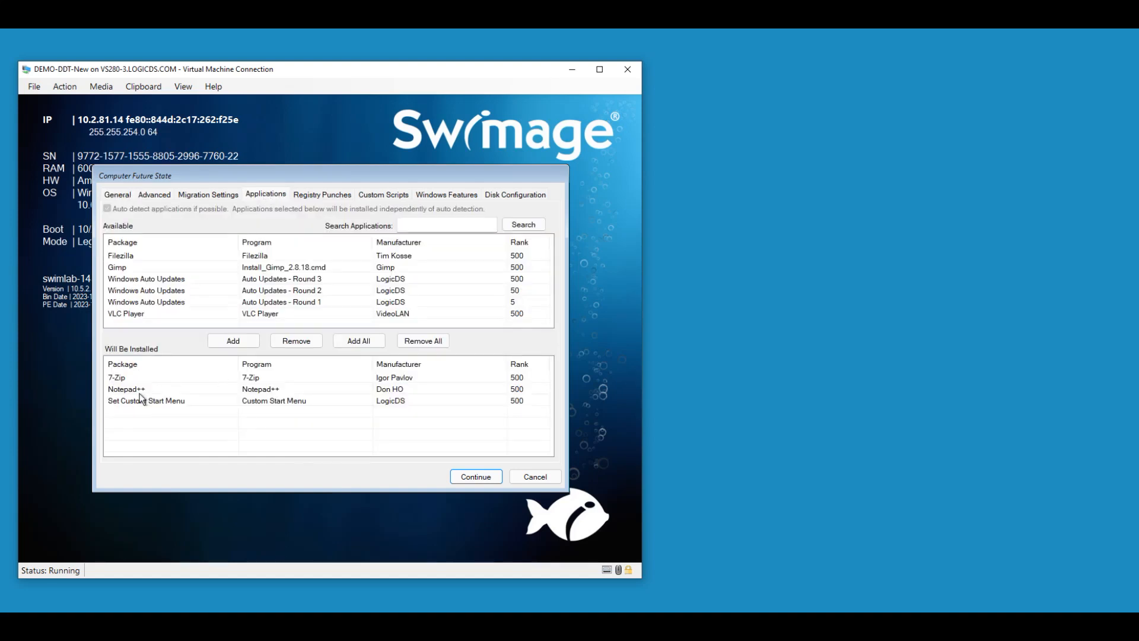
pyautogui.click(319, 194)
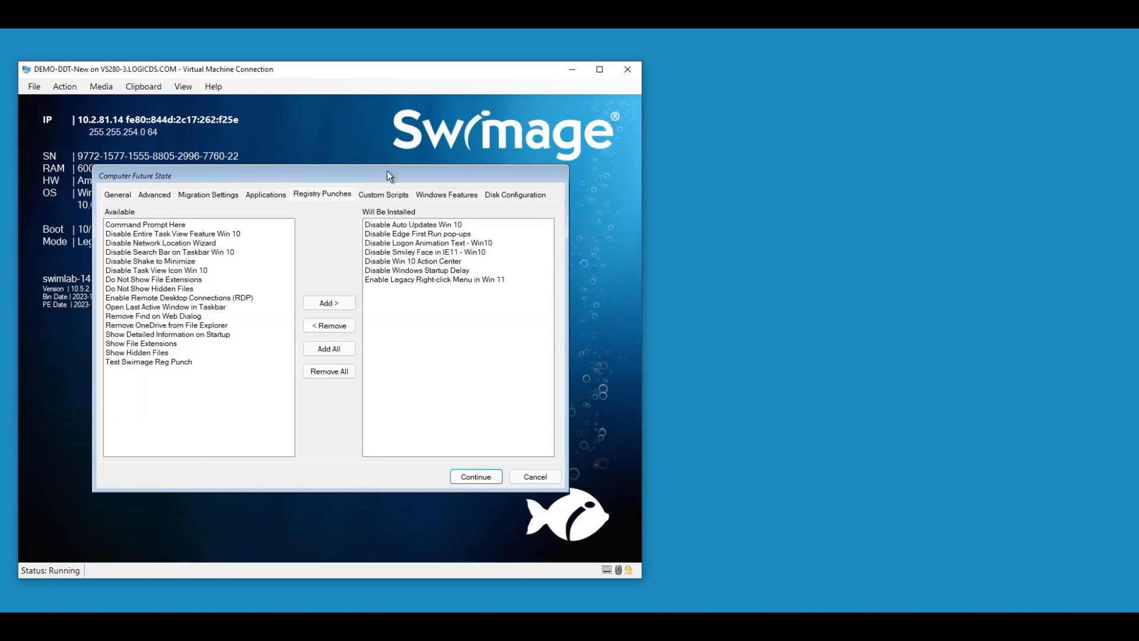
pyautogui.click(191, 197)
pyautogui.click(159, 194)
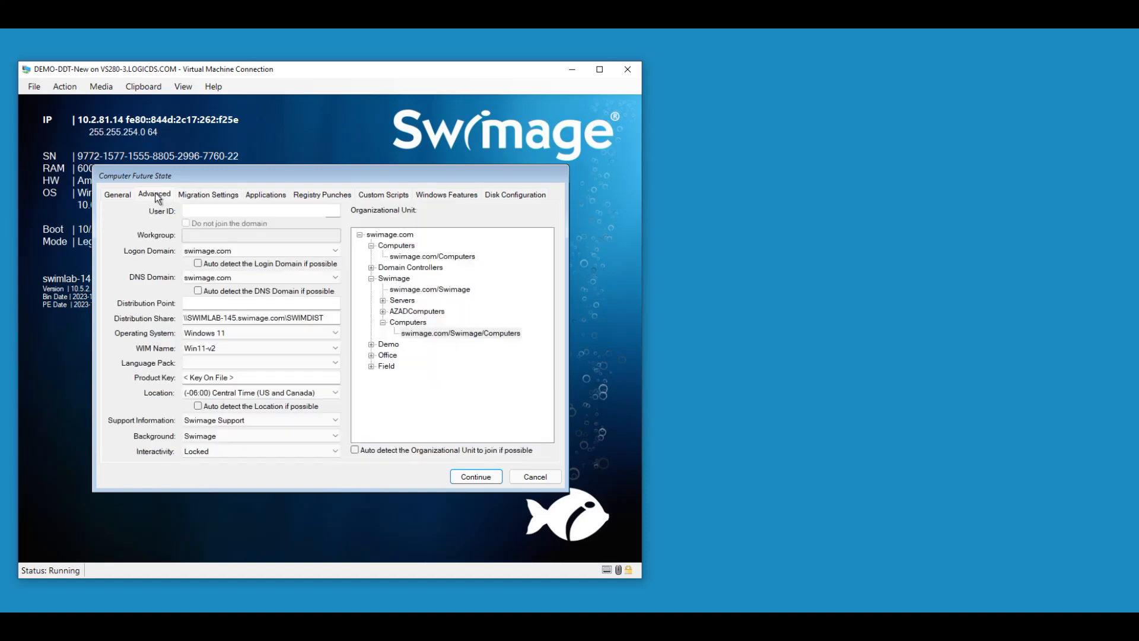
pyautogui.click(118, 196)
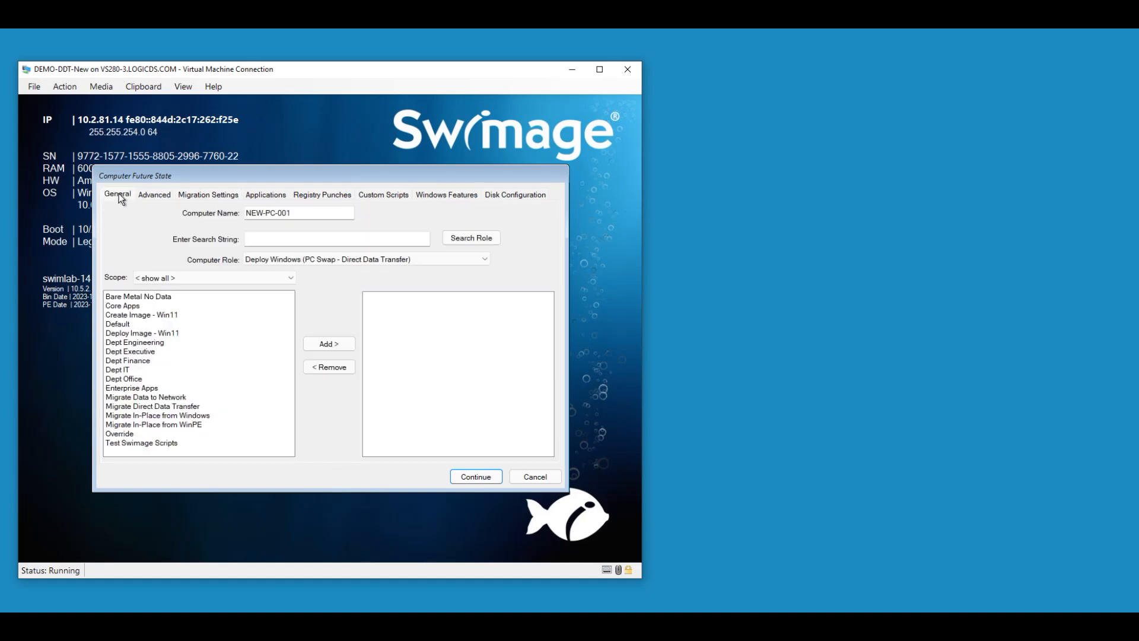
pyautogui.click(380, 196)
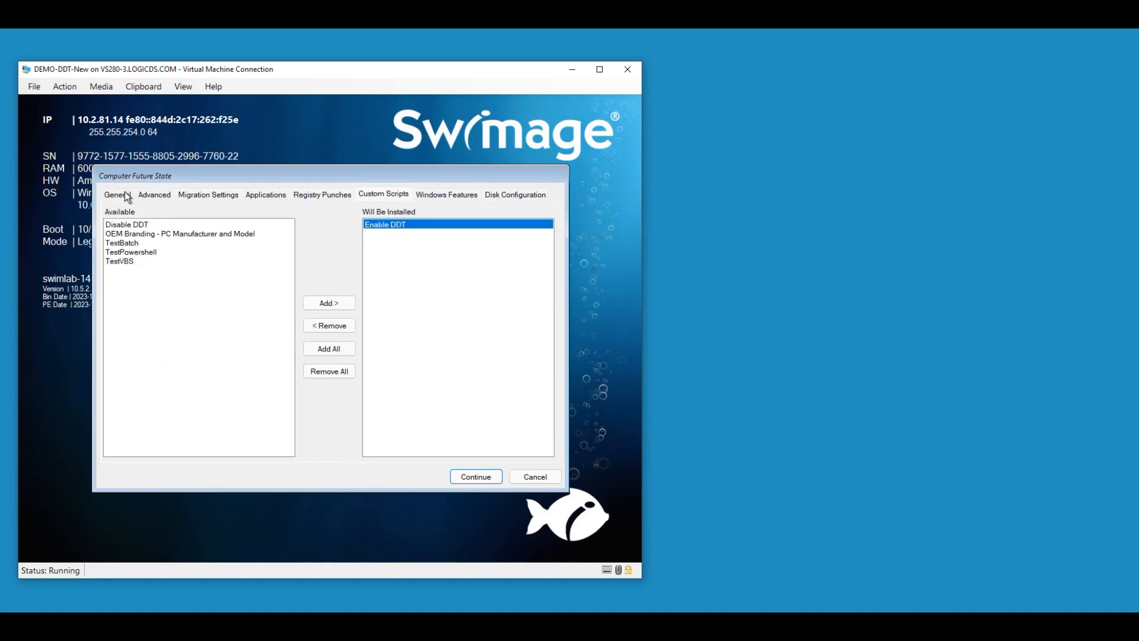
pyautogui.click(118, 196)
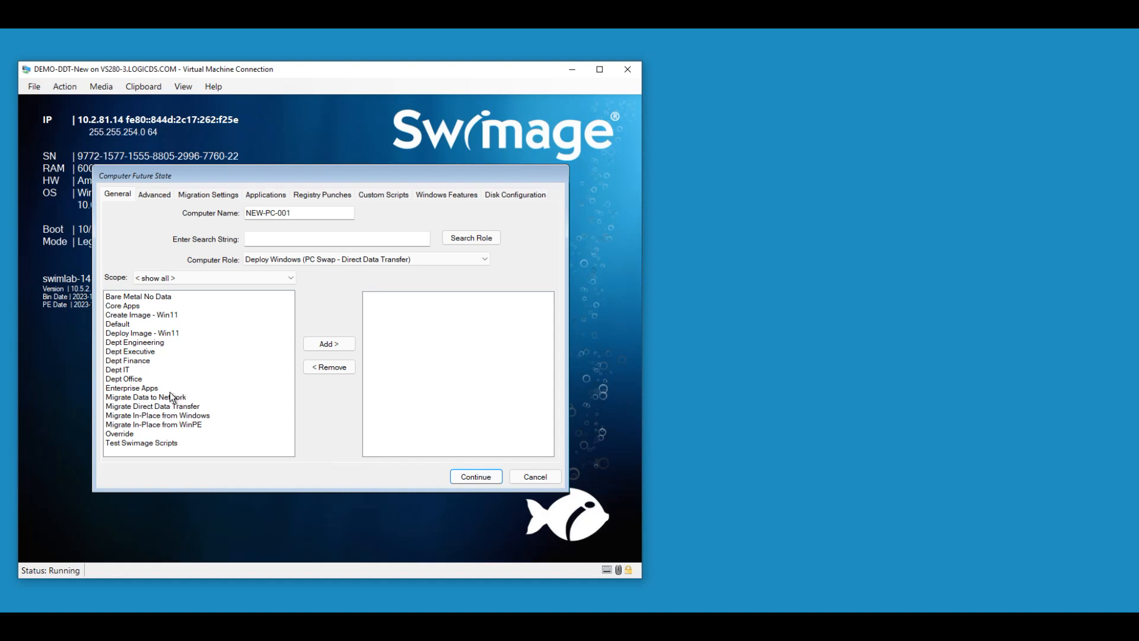
# - Add the Dept IT scope, check the applications list, and continue the deployment
pyautogui.click(112, 369)
pyautogui.click(331, 345)
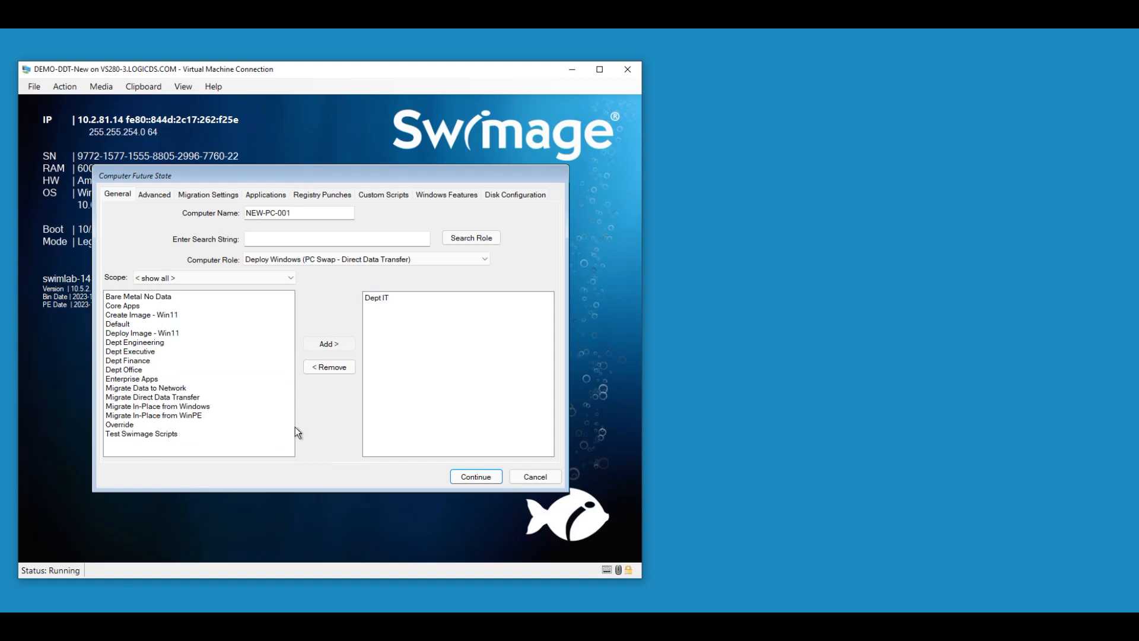
pyautogui.click(261, 196)
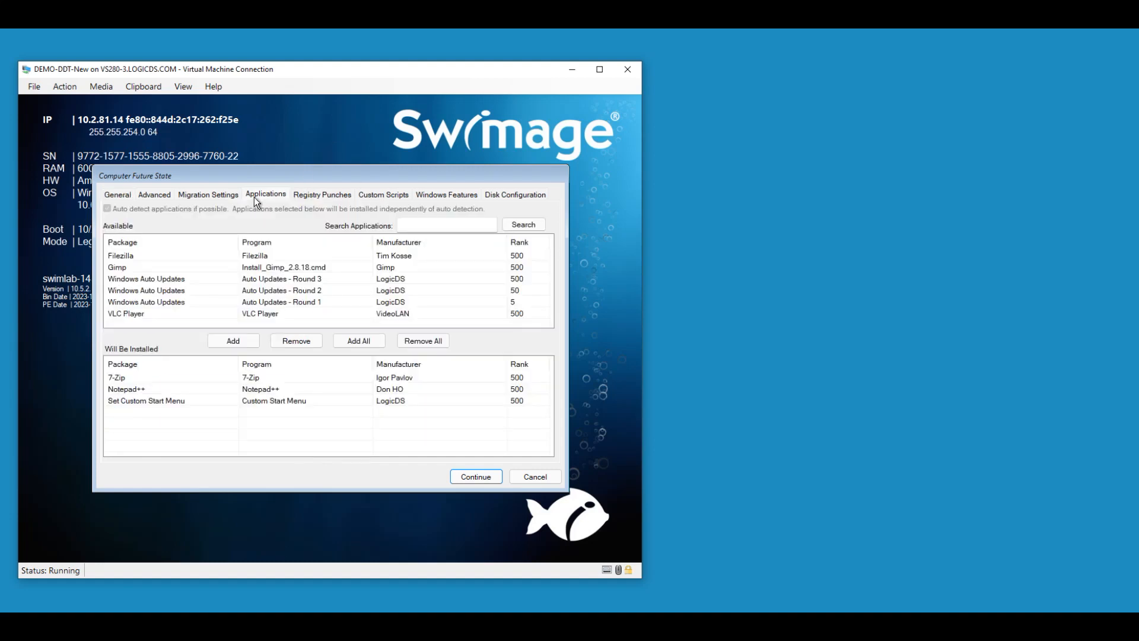
pyautogui.click(116, 198)
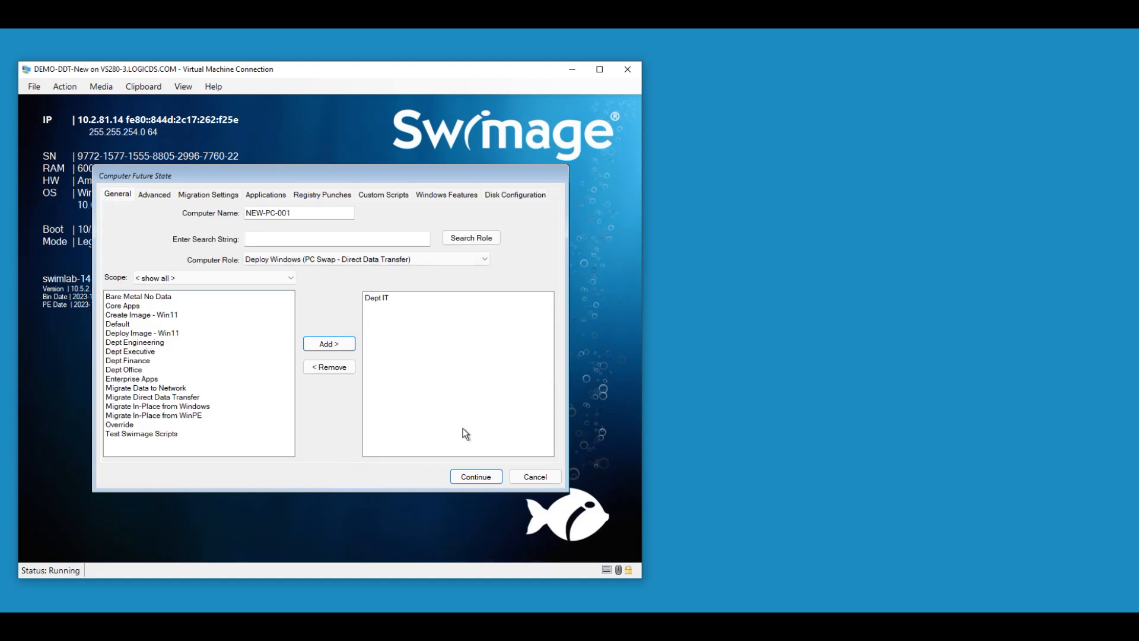
pyautogui.click(486, 481)
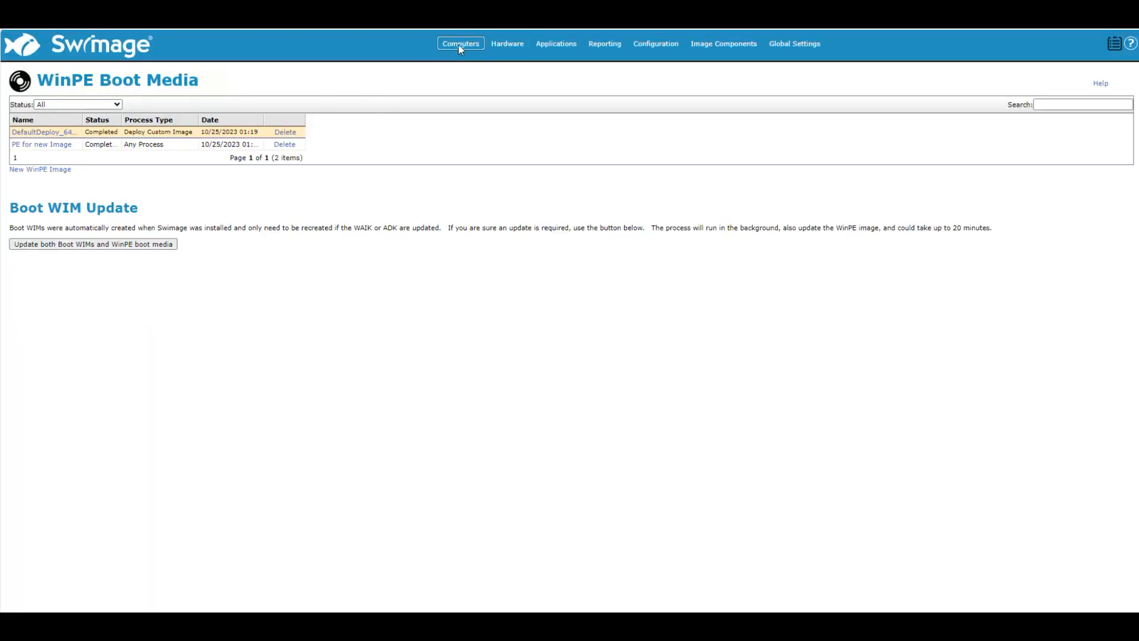
pyautogui.click(460, 45)
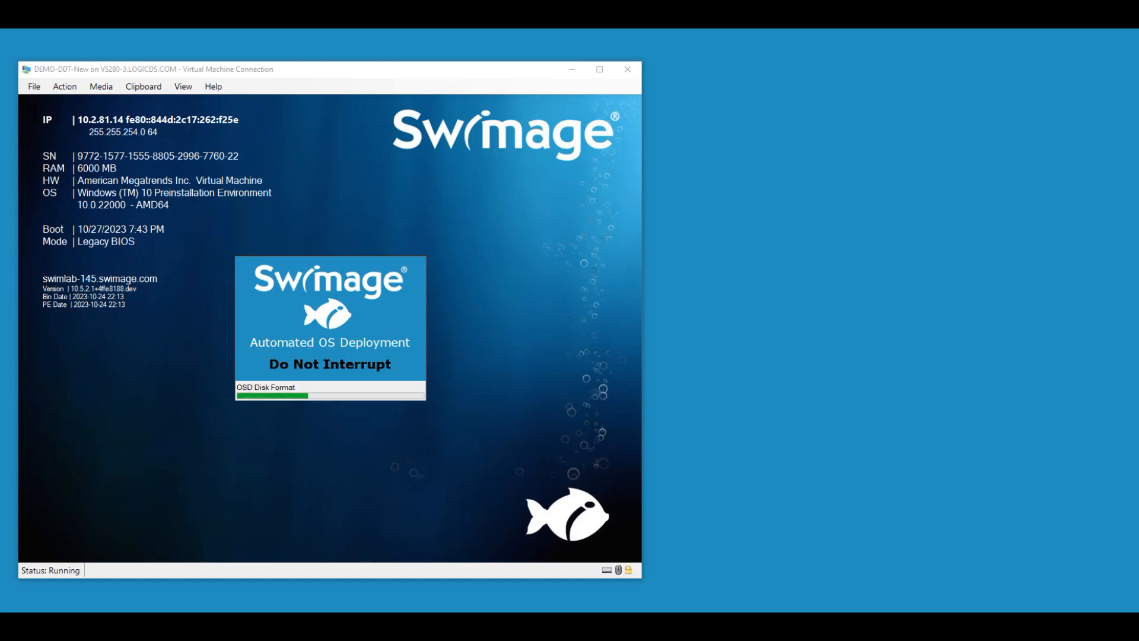
pyautogui.click(574, 72)
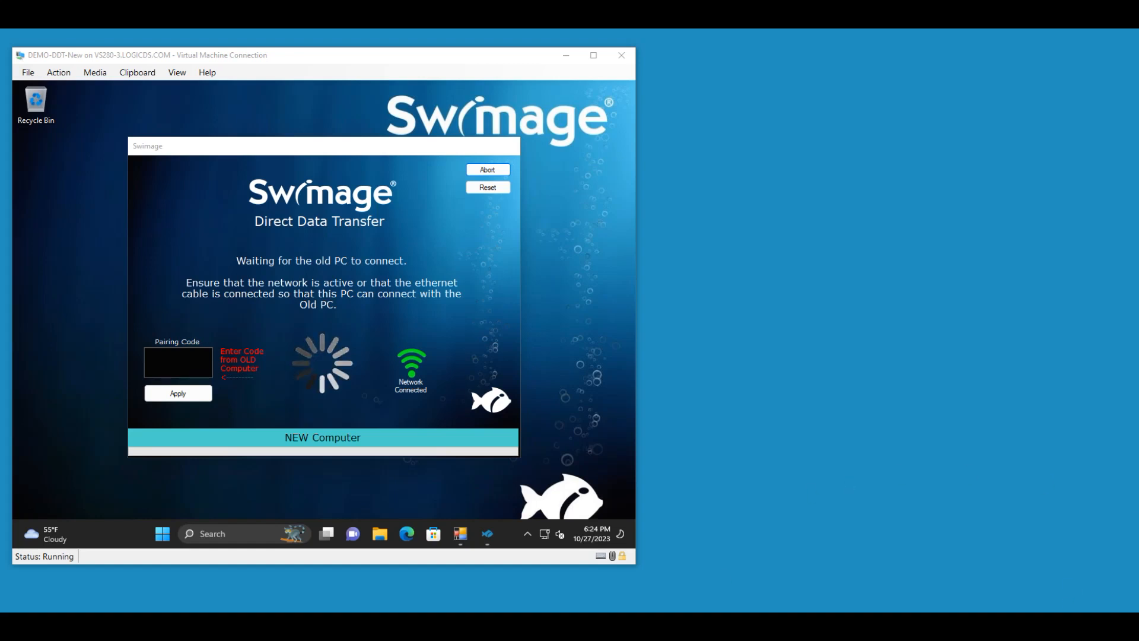
pyautogui.moveTo(420, 63); pyautogui.dragTo(411, 64)
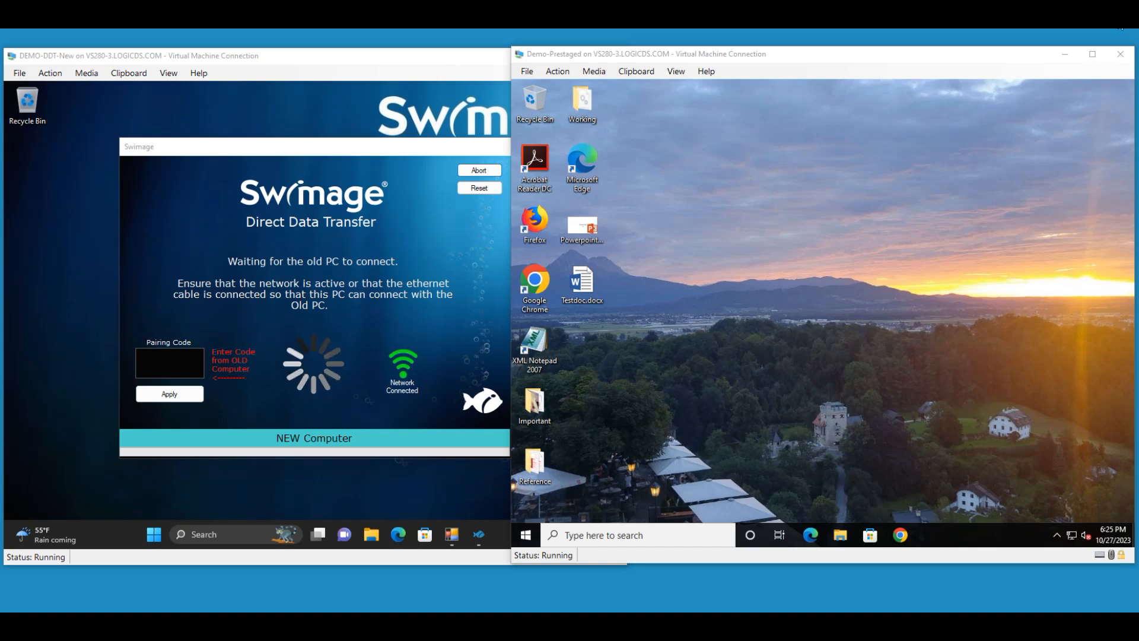
pyautogui.moveTo(424, 59); pyautogui.dragTo(396, 58)
pyautogui.click(618, 59)
pyautogui.moveTo(618, 60)
pyautogui.mouseDown()
pyautogui.moveTo(603, 63)
pyautogui.moveTo(619, 62)
pyautogui.mouseUp()
pyautogui.moveTo(375, 57); pyautogui.dragTo(391, 60)
# - Launch Swimage Assist on the old PC and choose Migrate to new PC under PC Deployment
pyautogui.click(840, 216)
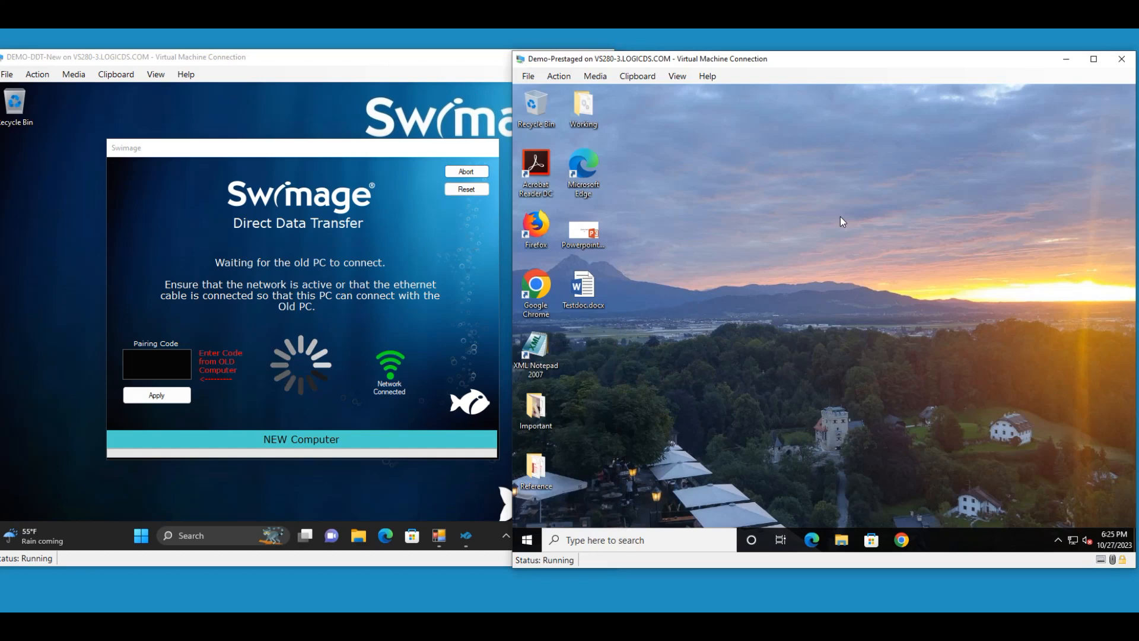
pyautogui.click(526, 541)
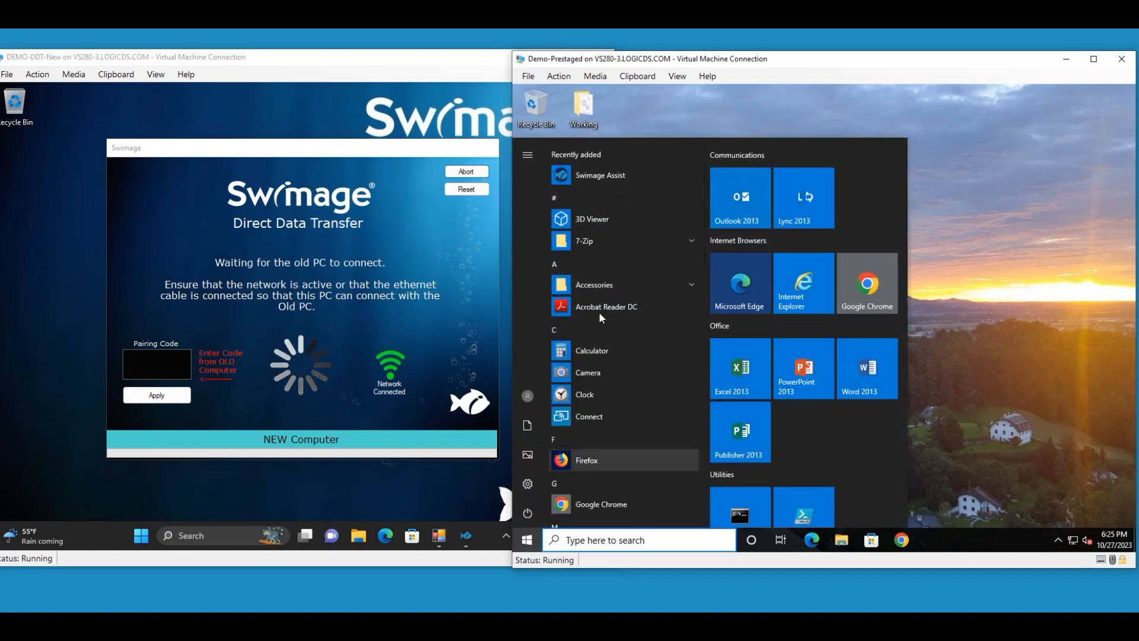
pyautogui.click(607, 174)
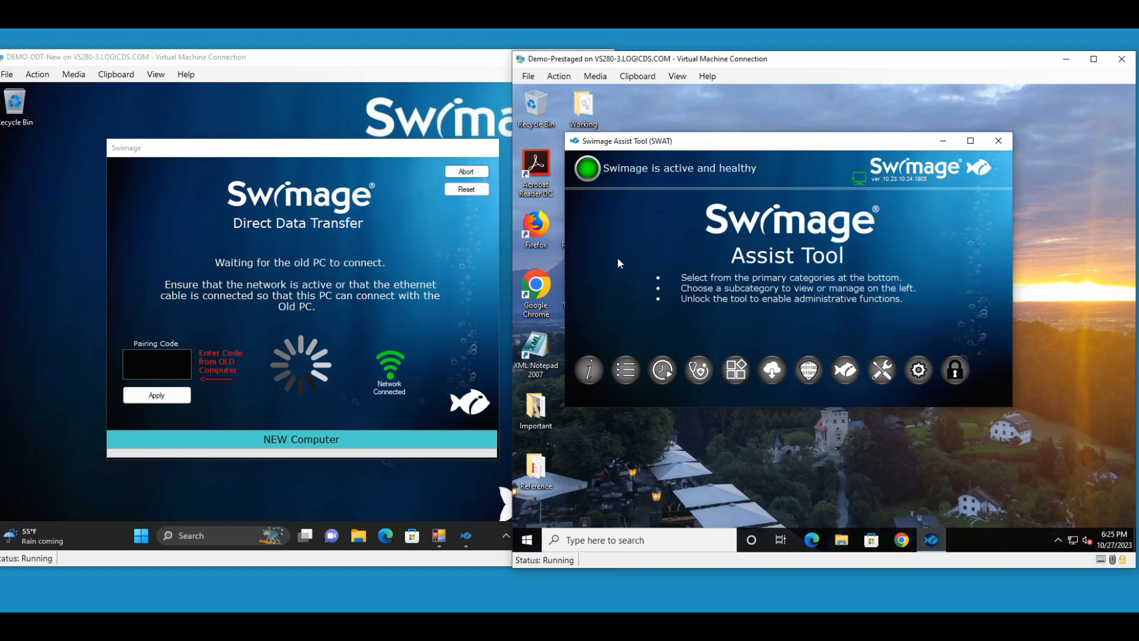
pyautogui.click(847, 371)
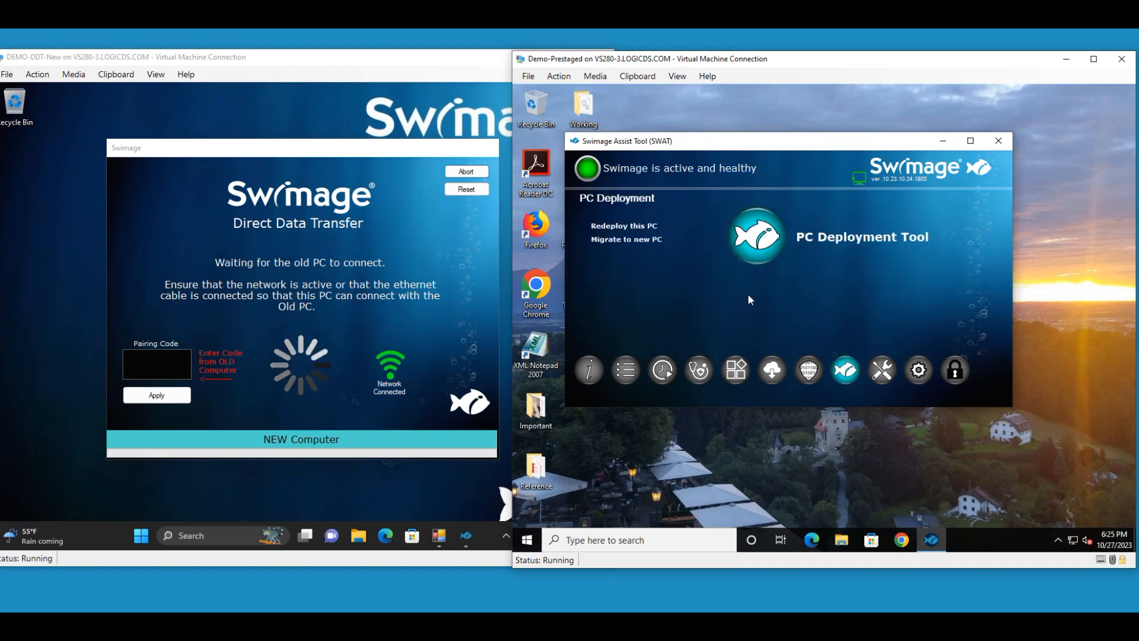
pyautogui.click(617, 238)
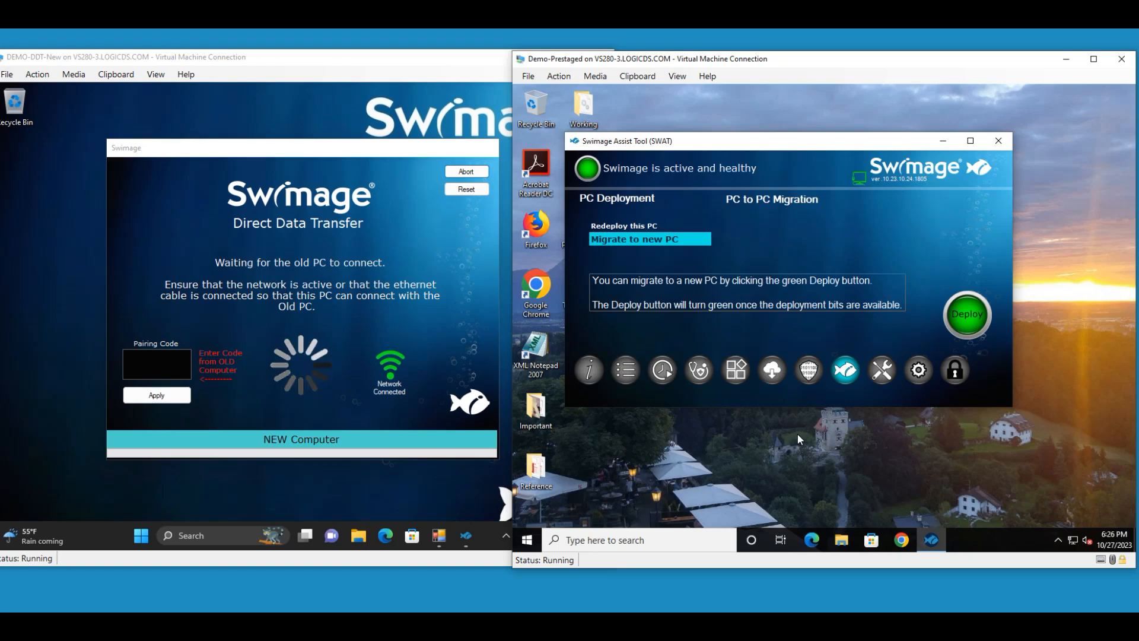
# - Start the deployment on the old PC to open Direct Data Transfer and select its pairing code
pyautogui.click(966, 321)
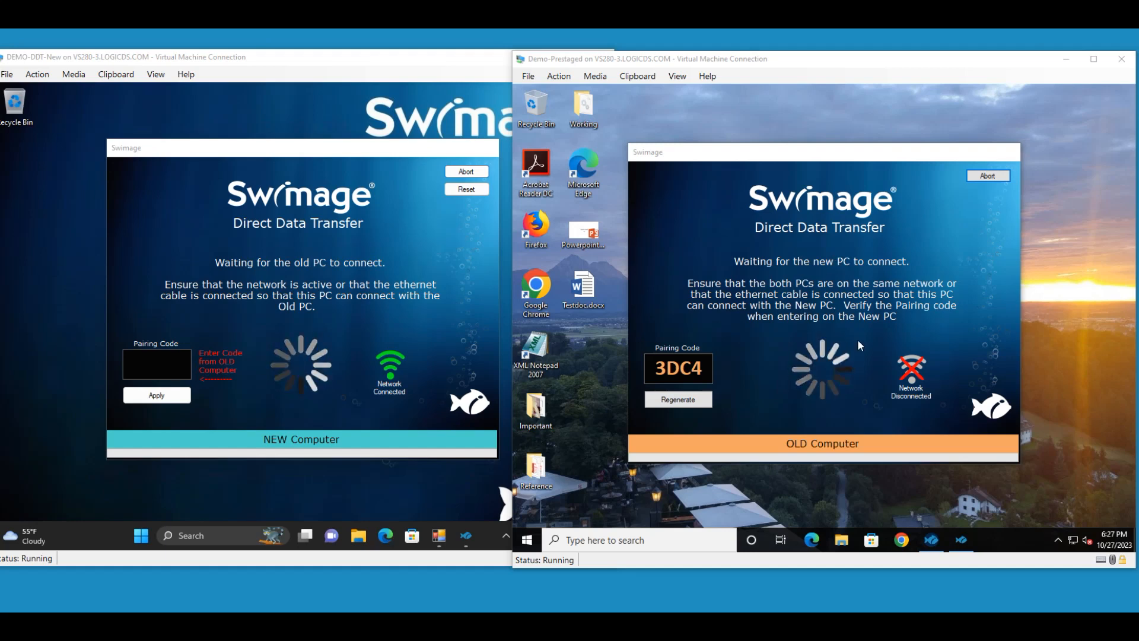
pyautogui.click(701, 367)
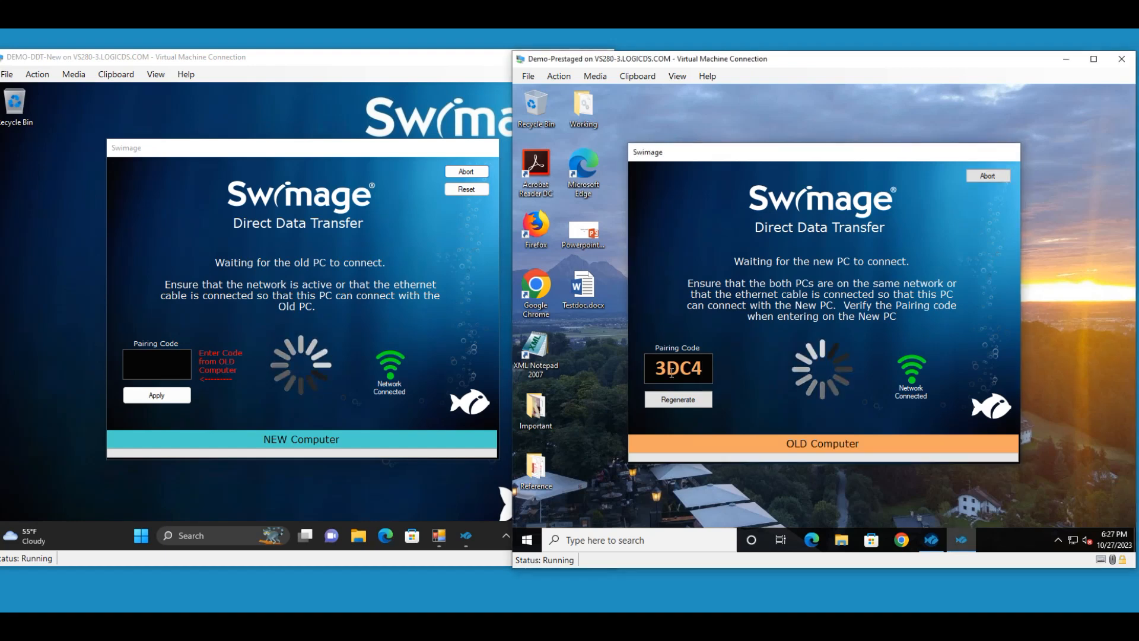
pyautogui.doubleClick(702, 367)
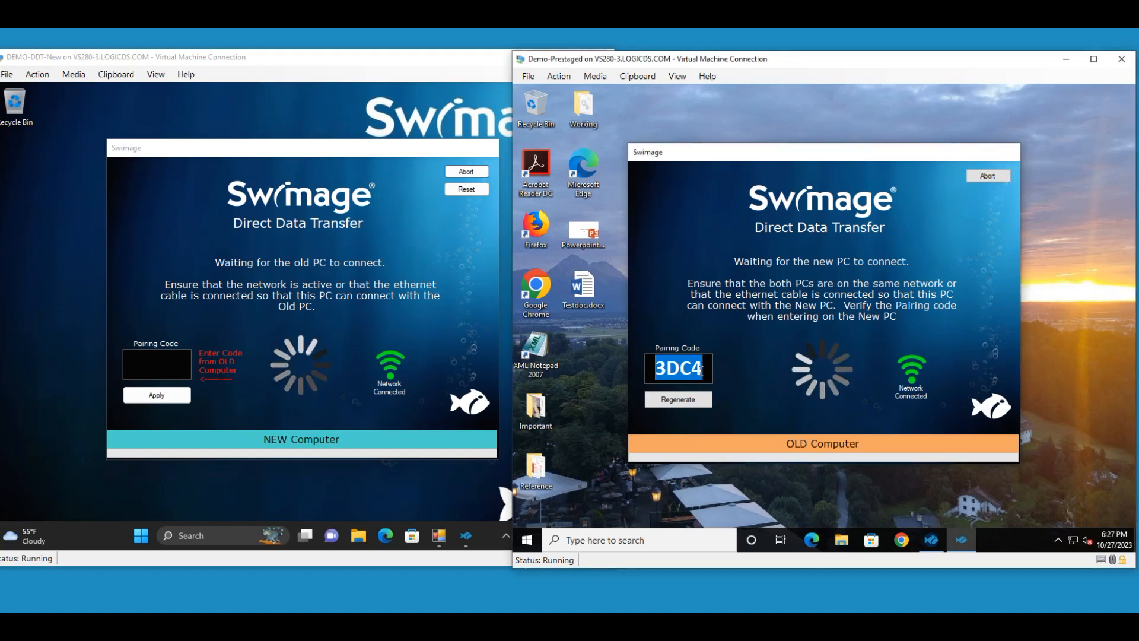
pyautogui.click(818, 468)
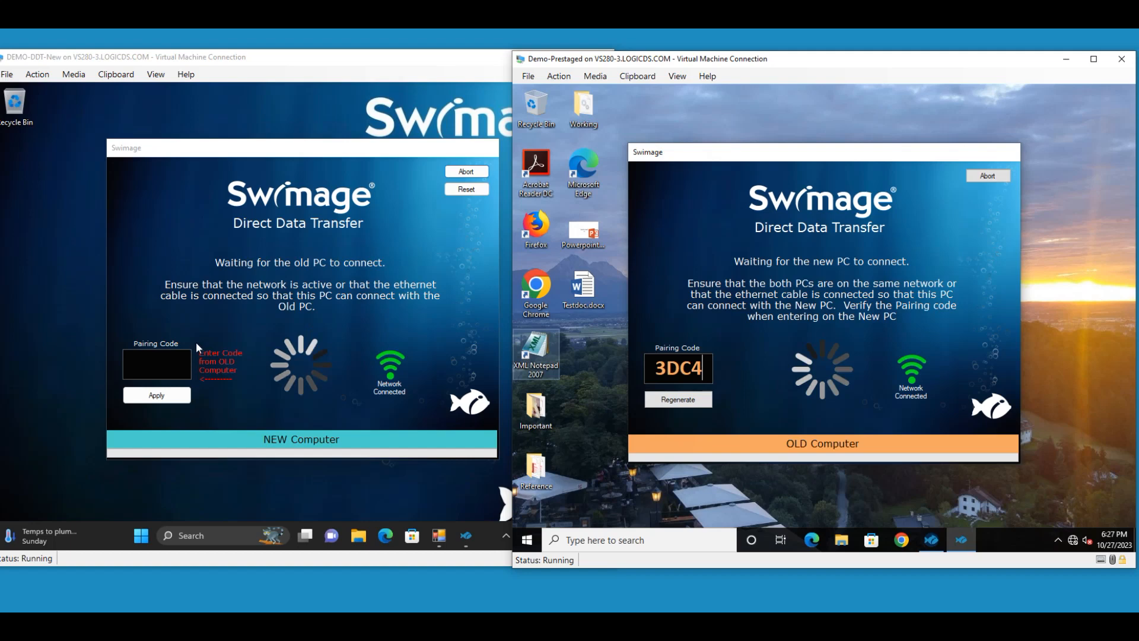
# - Enter the old PC's pairing code on the new computer and apply it to start the transfer
pyautogui.click(172, 367)
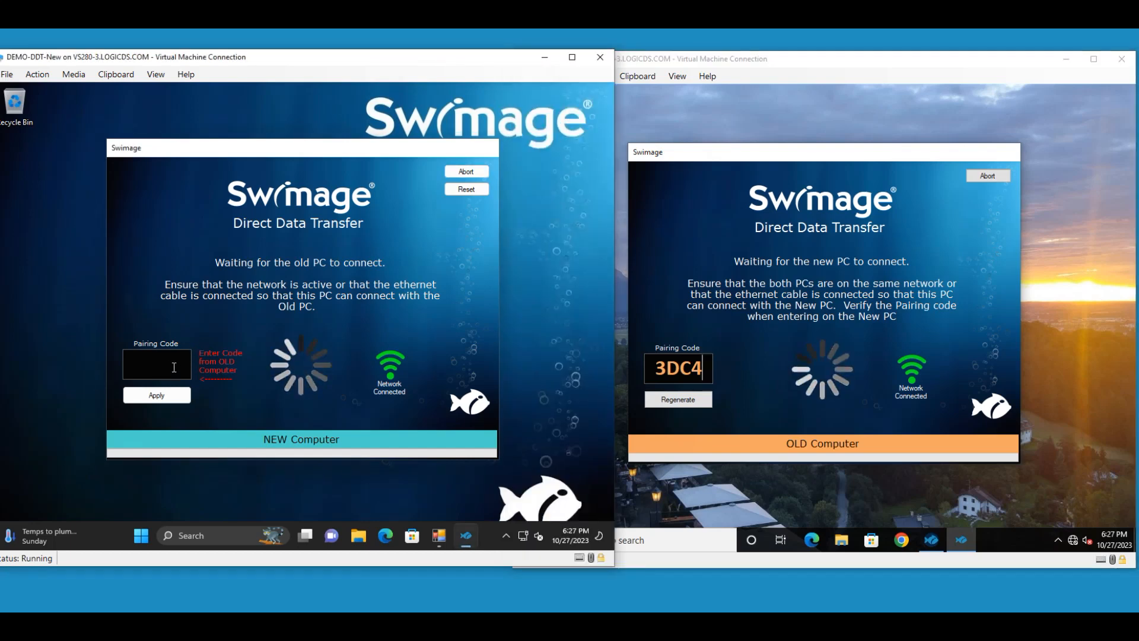
pyautogui.write('3DC')
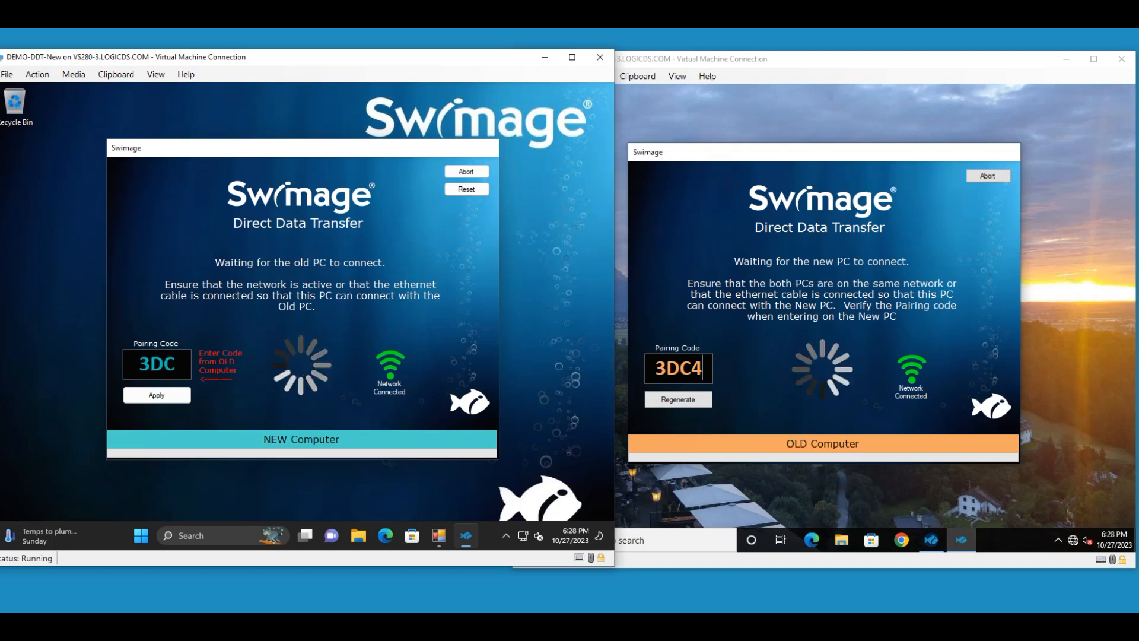
pyautogui.write('4')
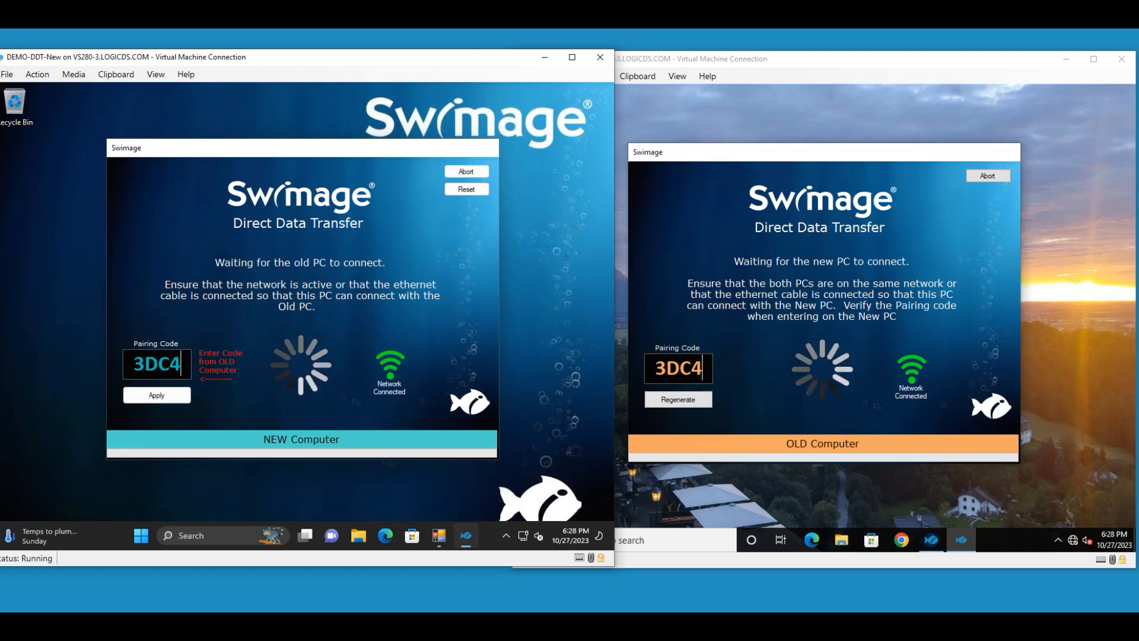
pyautogui.click(150, 401)
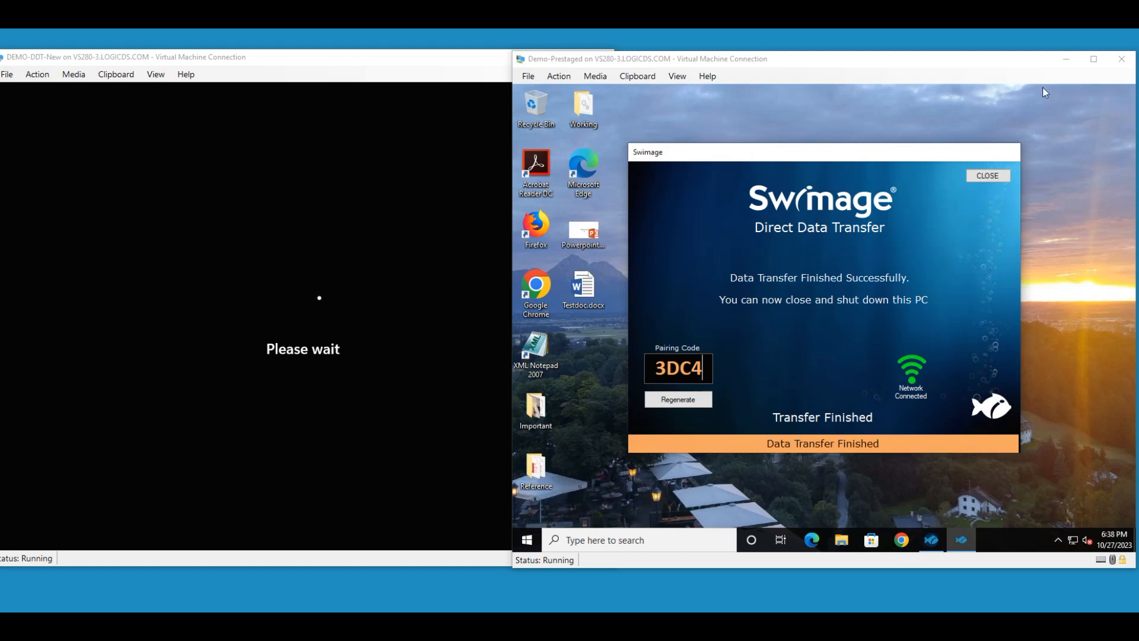
# - Close the finished transfer on the old PC and rearrange the virtual machine windows, keeping the new PC's window
pyautogui.click(987, 175)
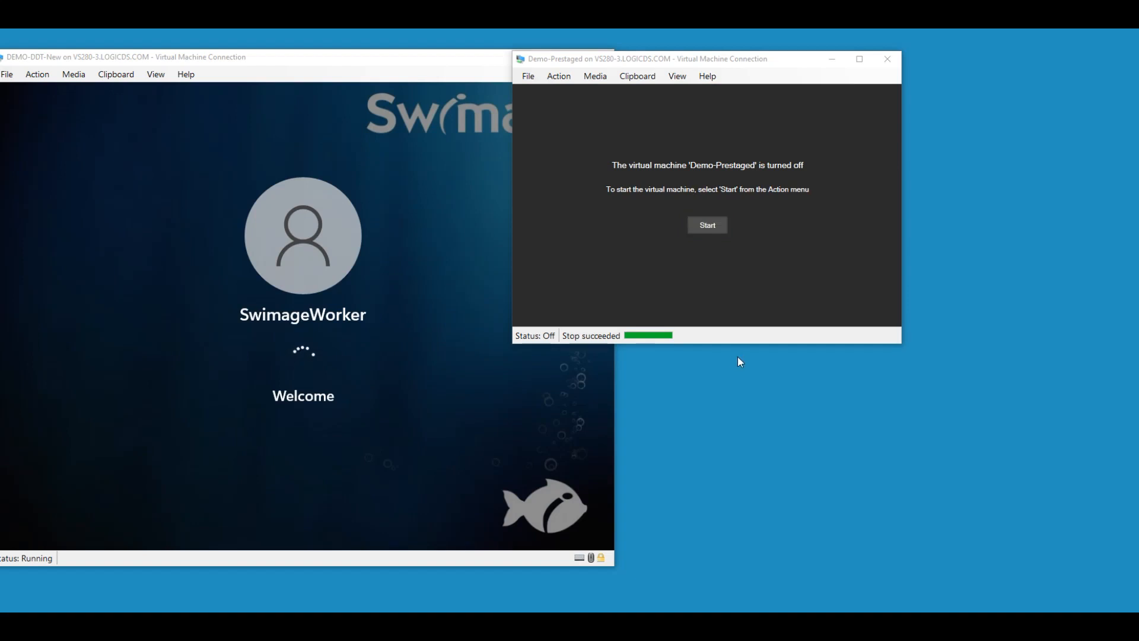
pyautogui.moveTo(668, 63); pyautogui.dragTo(787, 161)
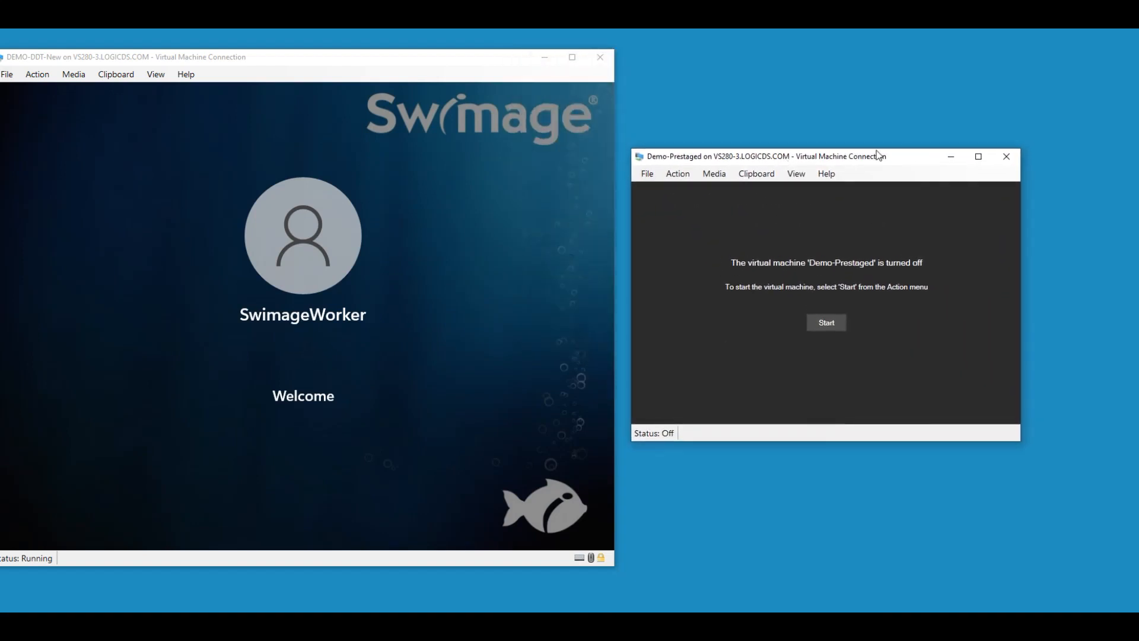
pyautogui.click(951, 162)
pyautogui.moveTo(405, 60); pyautogui.dragTo(671, 76)
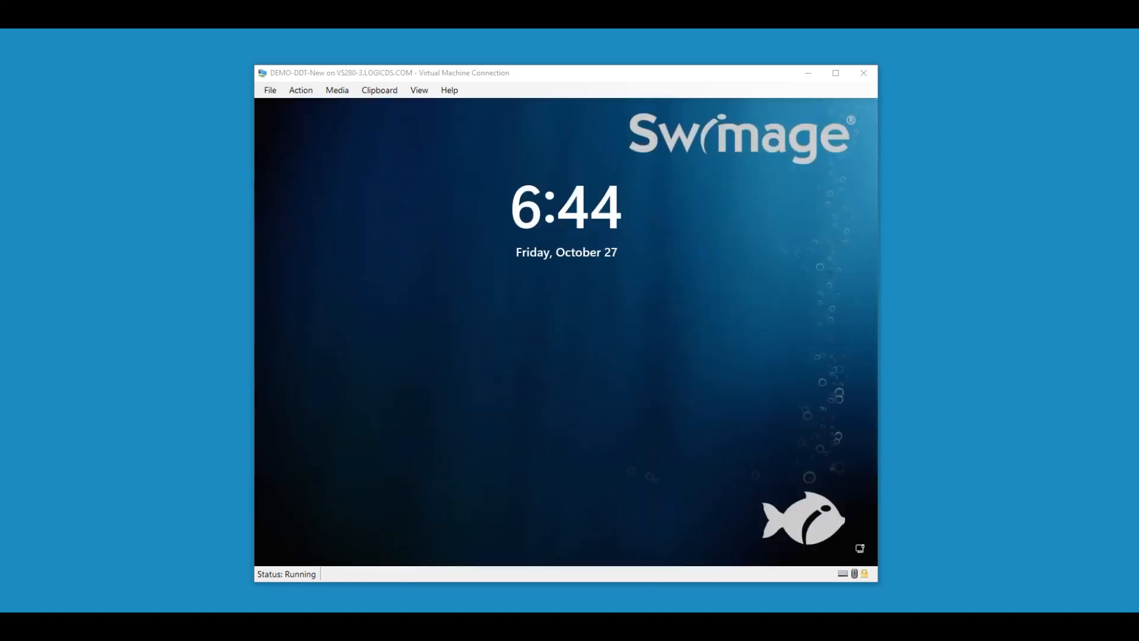
# - Sign in to the new PC with the domain user name and account password
pyautogui.click(676, 419)
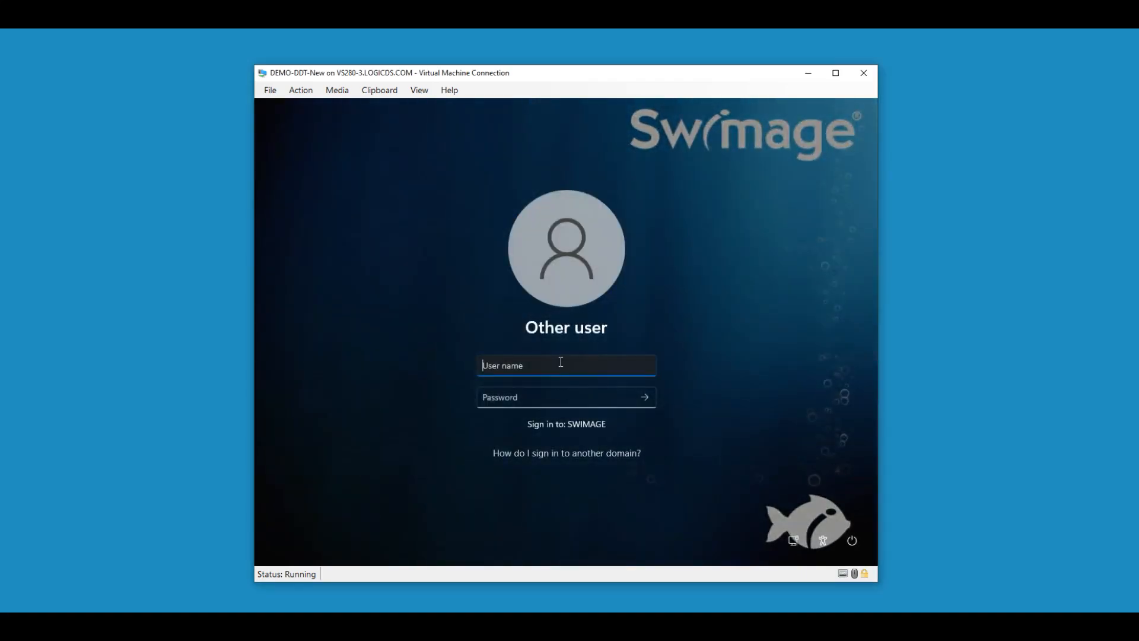
pyautogui.write('bab')
pyautogui.press('Tab')
pyautogui.write('••••••••')
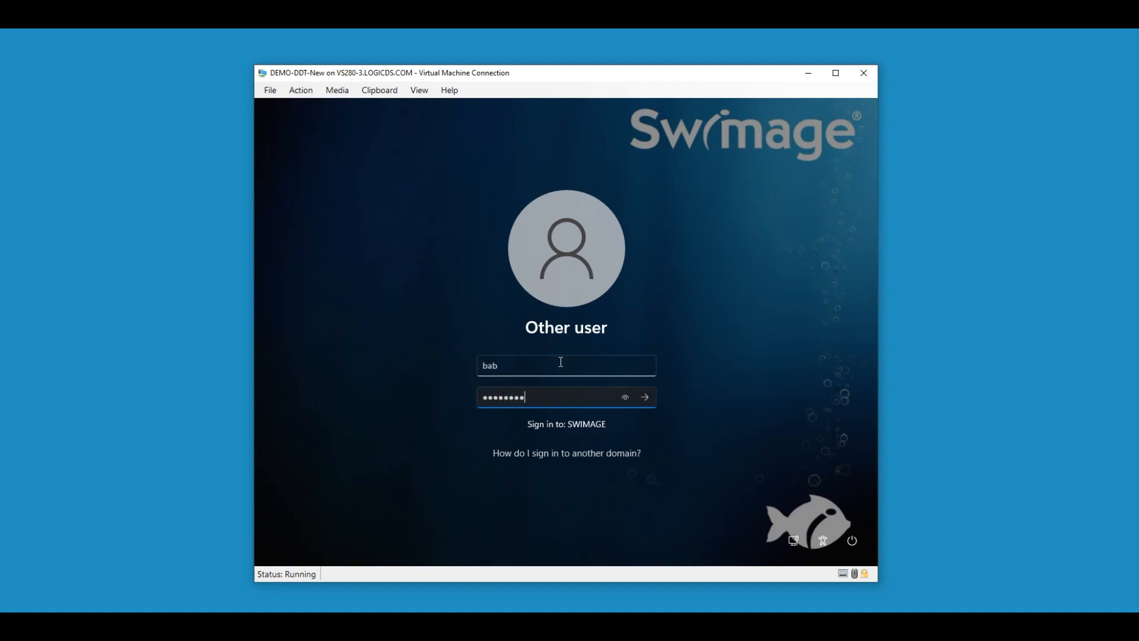
pyautogui.click(645, 397)
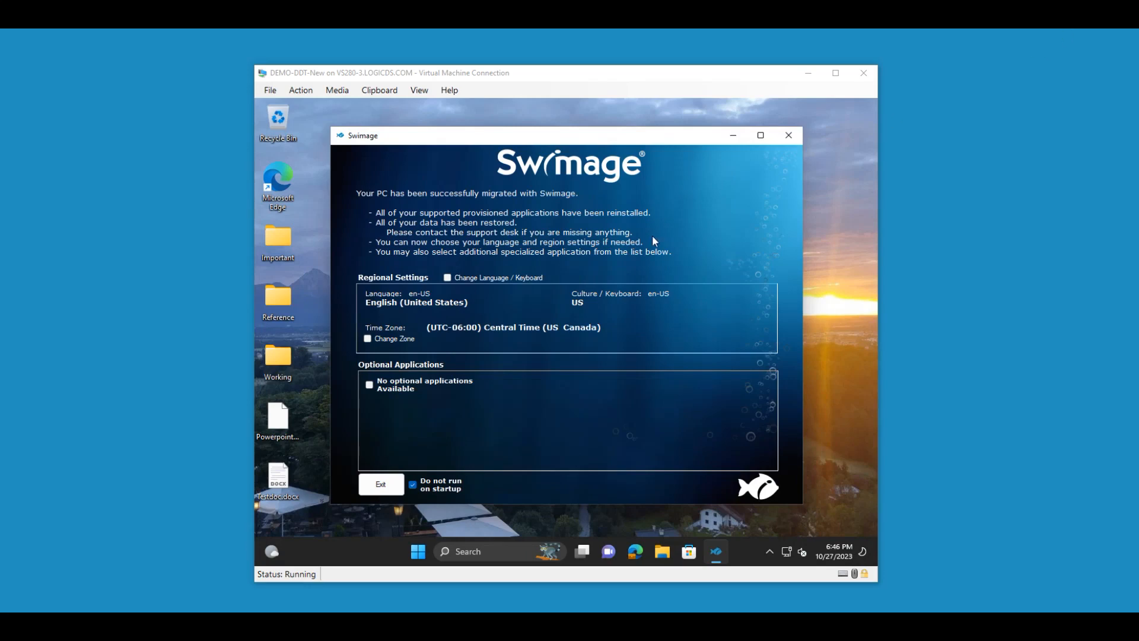
# - Enable Change Language / Keyboard, review the language choices in the post-migration Swimage window, and exit it
pyautogui.click(515, 140)
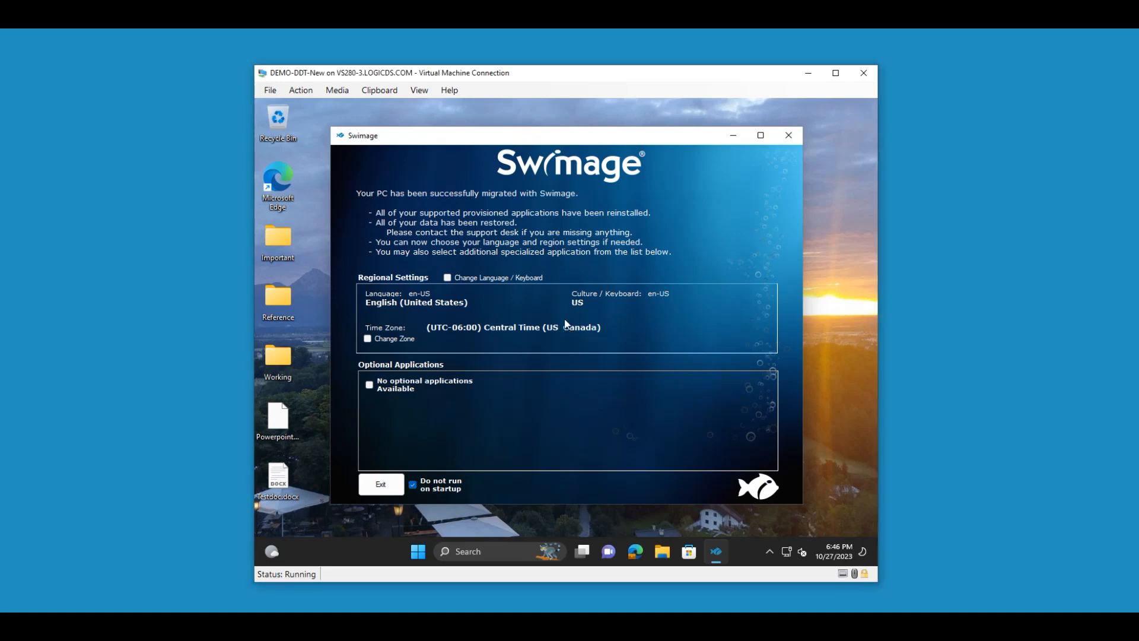
pyautogui.click(448, 277)
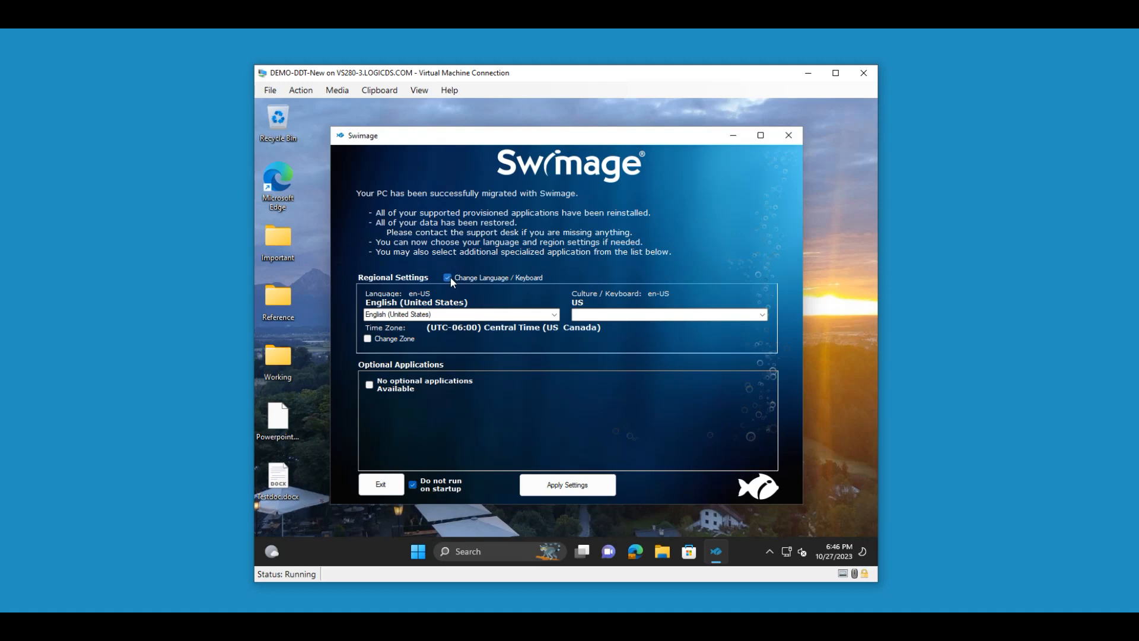
pyautogui.click(555, 315)
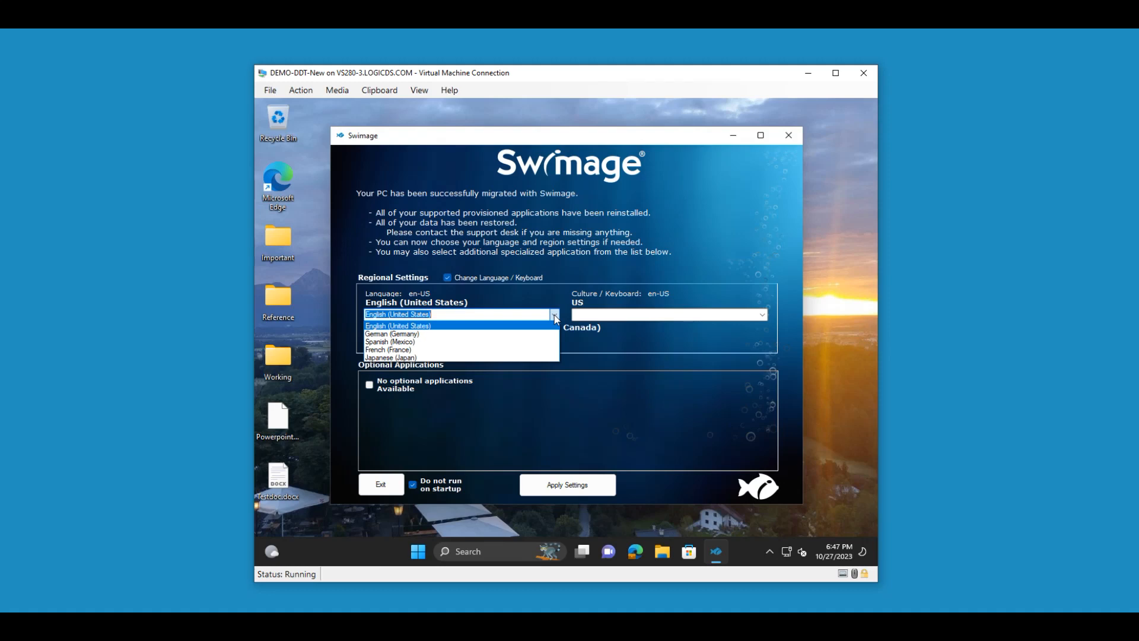
pyautogui.click(556, 316)
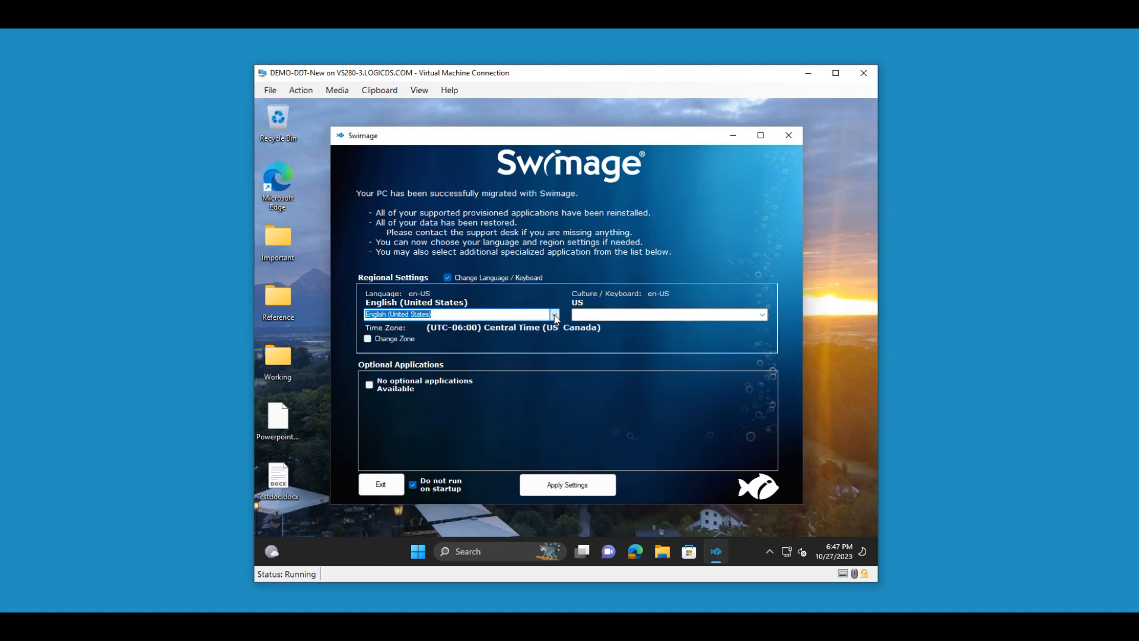
pyautogui.click(384, 483)
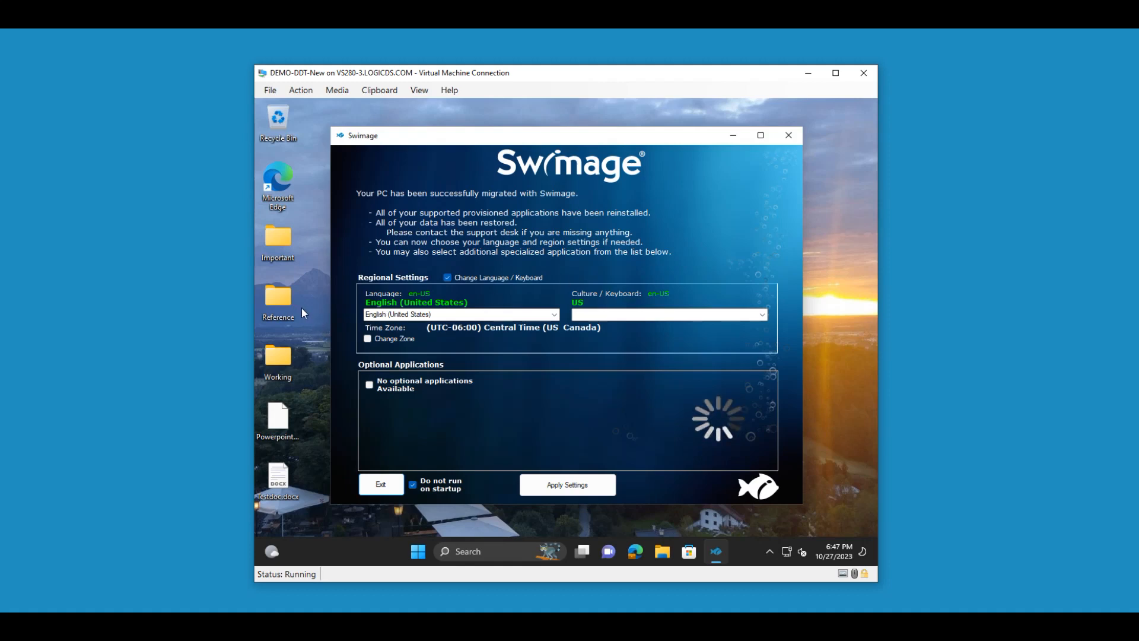
# - Open the Important folder on the new PC to check the migrated files, then close it
pyautogui.doubleClick(282, 243)
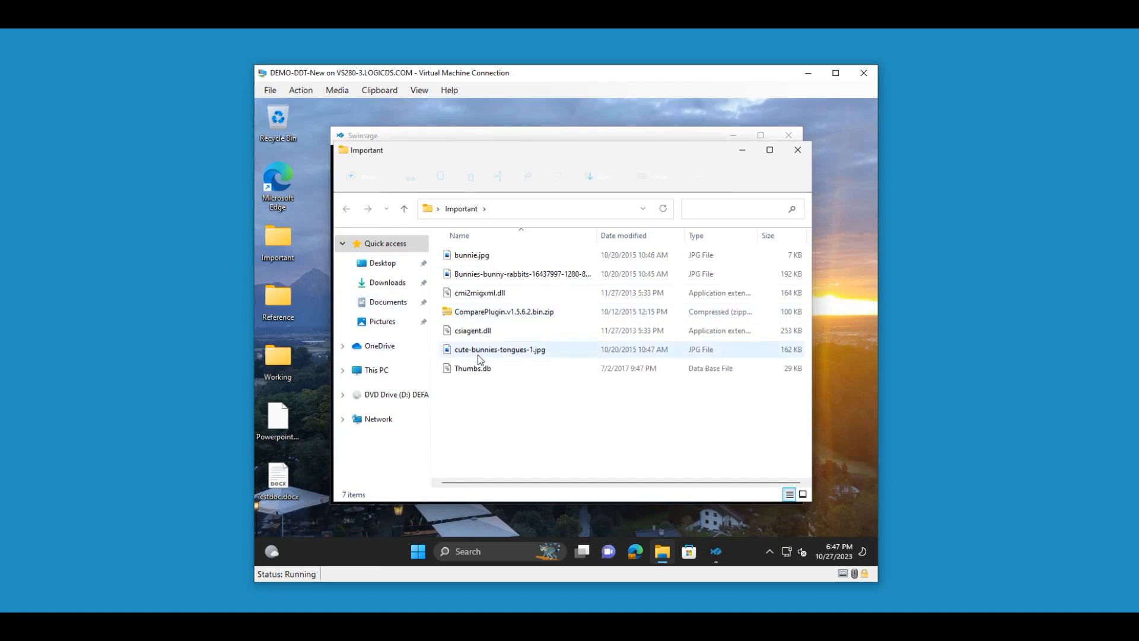
pyautogui.click(797, 150)
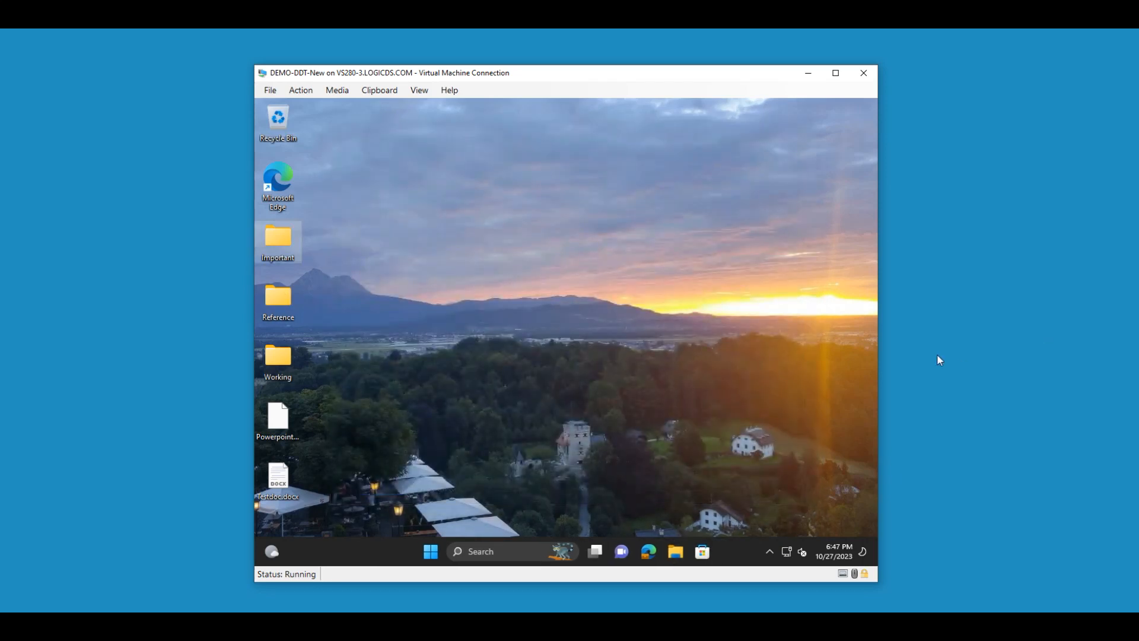